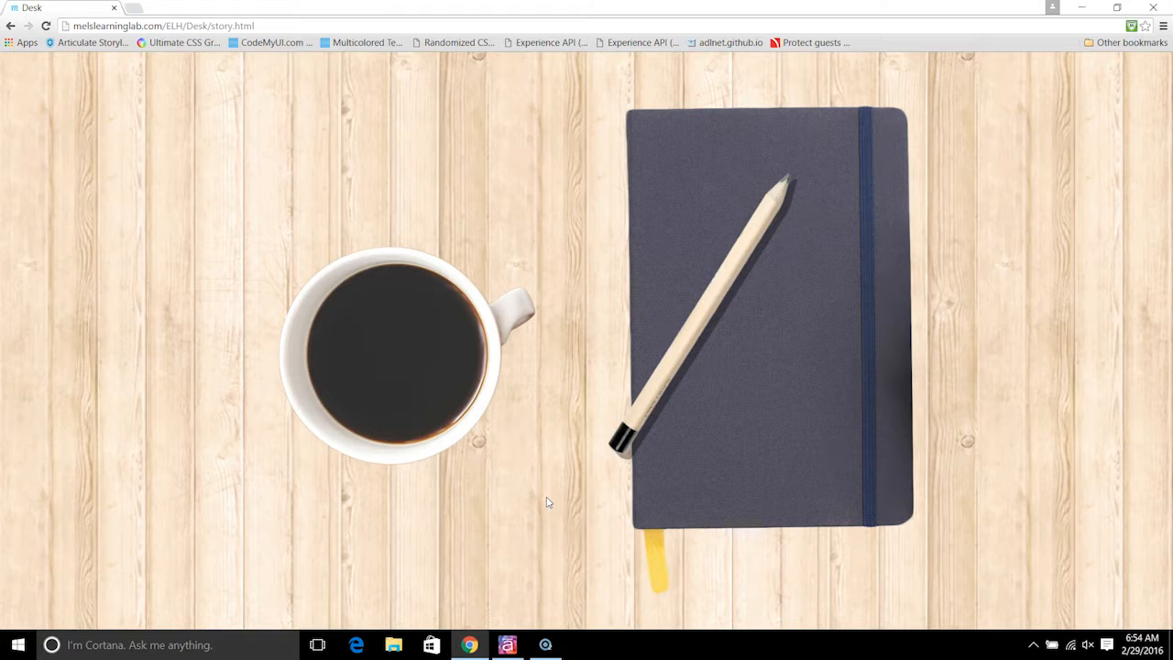
- Switch from the browser to the untitled Articulate Storyline project with its blank slide
click(807, 500)
click(509, 646)
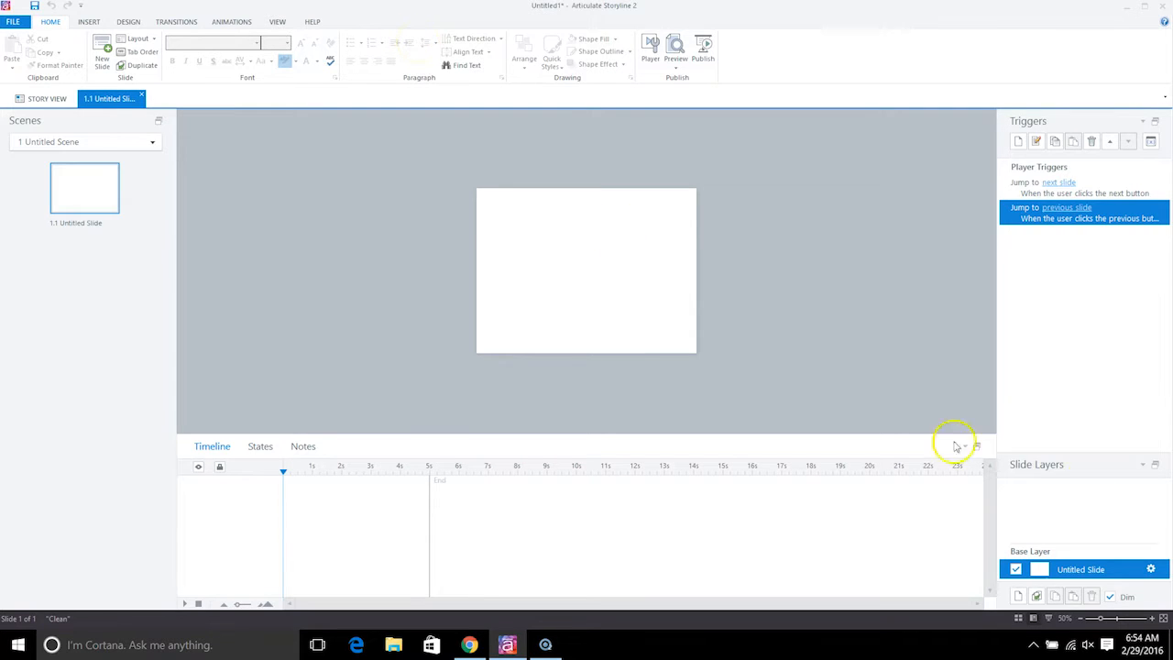
click(1153, 620)
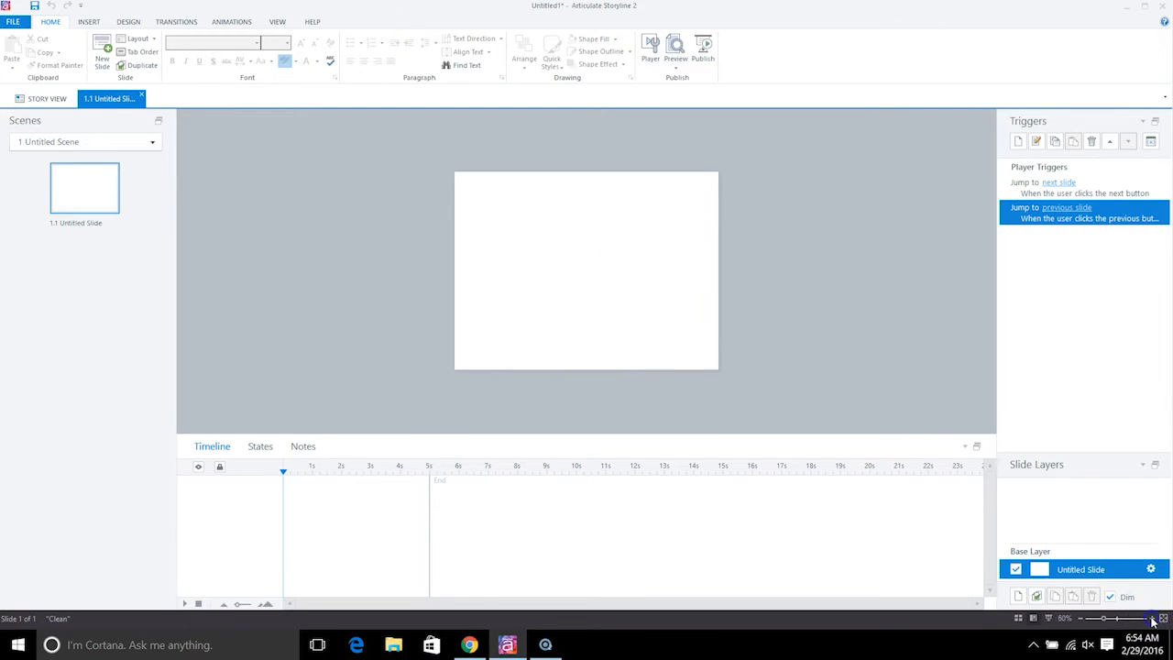
click(1153, 620)
click(1153, 621)
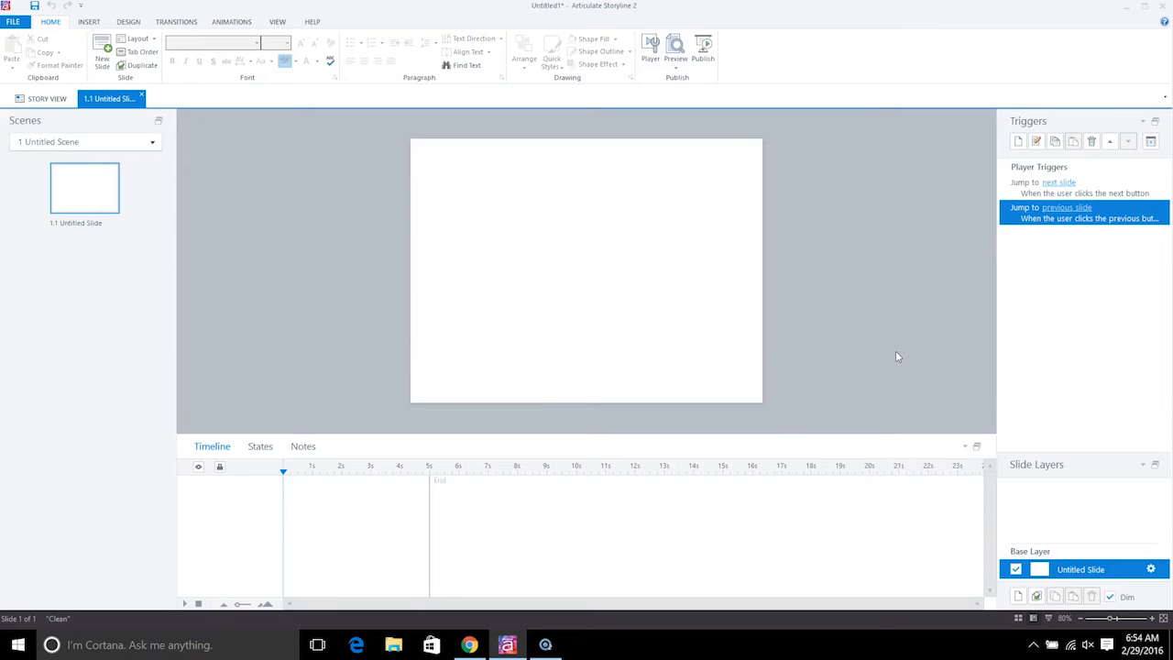
- Remove the Prev and Next navigation controls from the untitled slide's properties
click(1151, 569)
click(1151, 570)
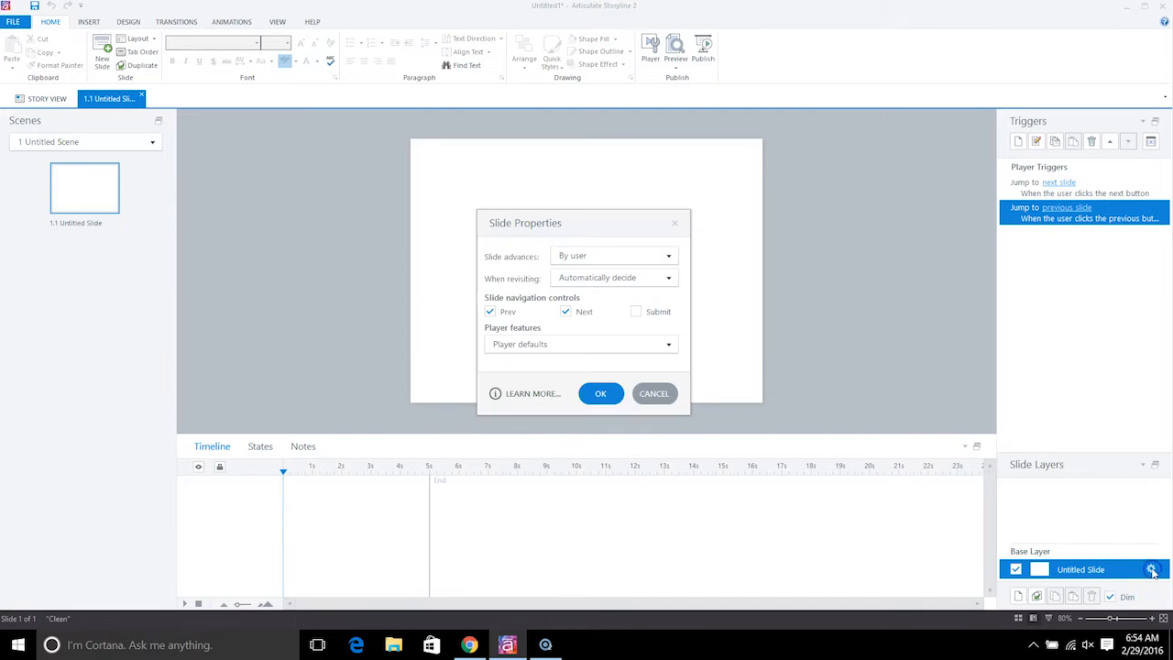
click(490, 311)
click(563, 319)
click(601, 403)
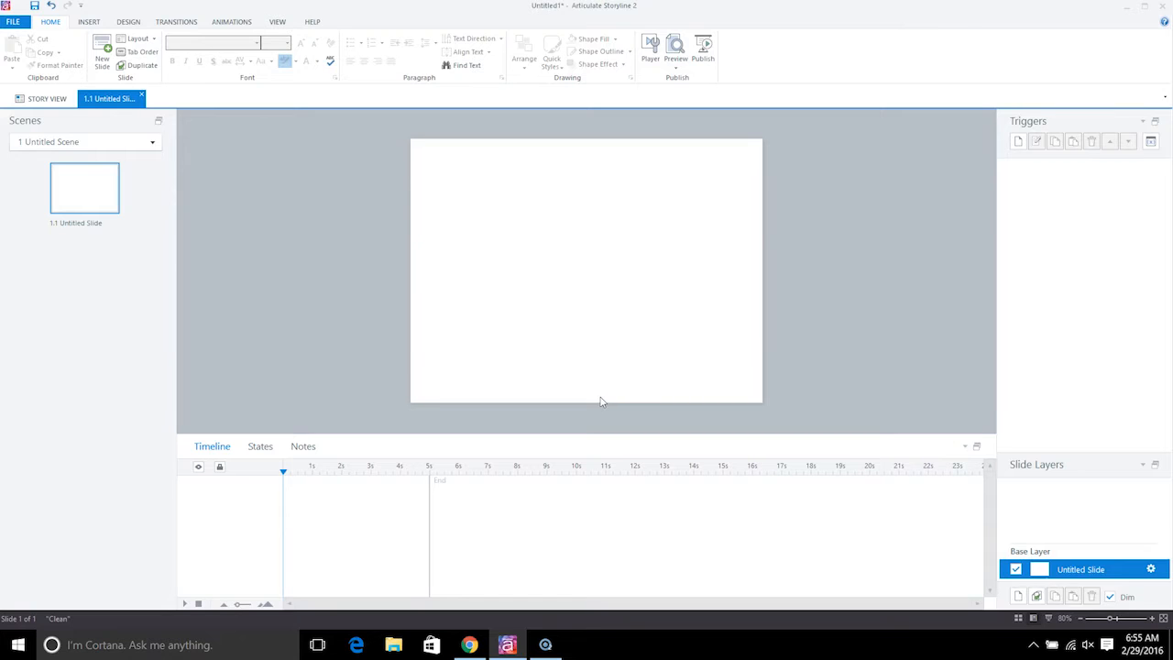
- Turn off the Resources and Menu tabs, the title and the volume control in the player properties
click(651, 48)
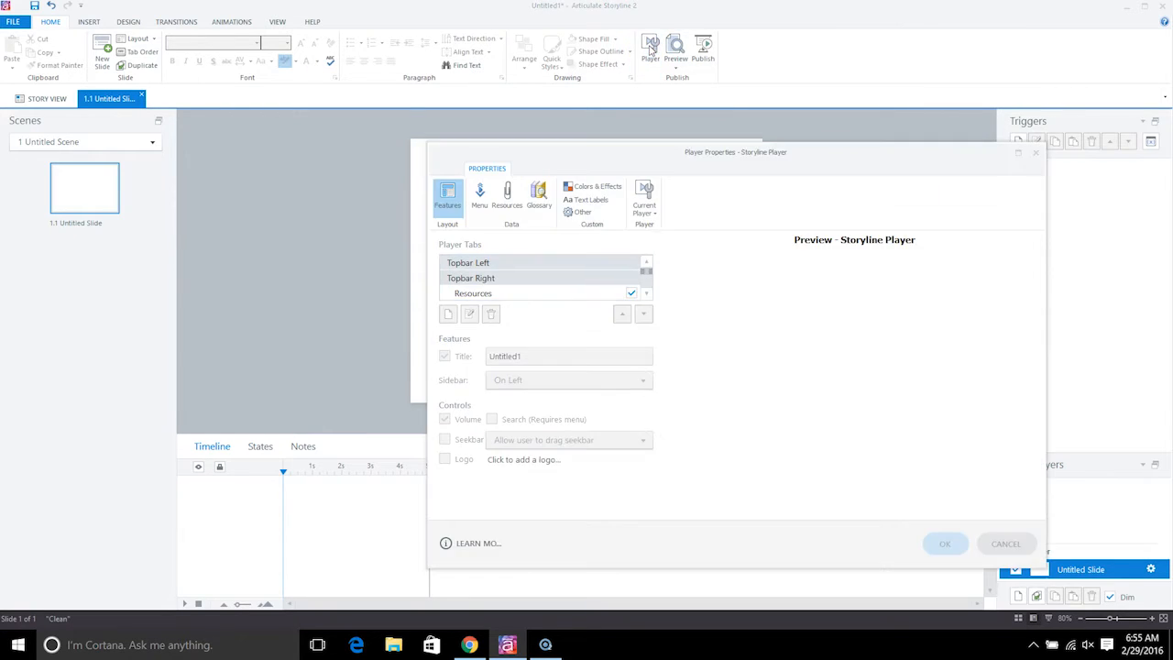
click(469, 292)
click(483, 264)
click(646, 293)
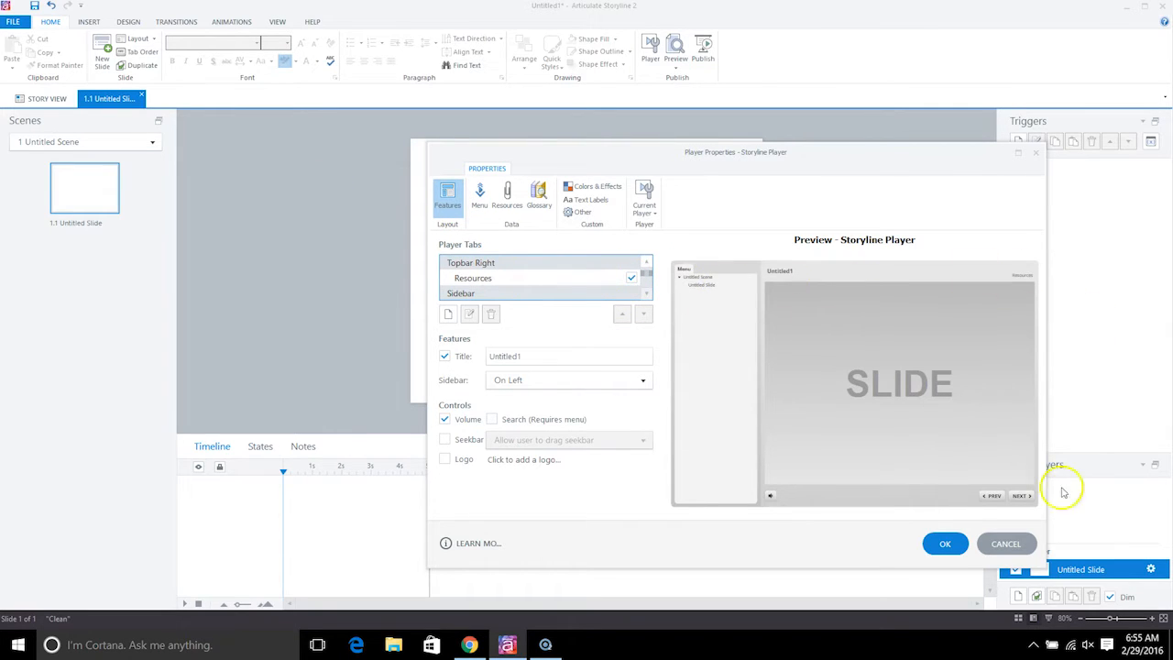
click(631, 279)
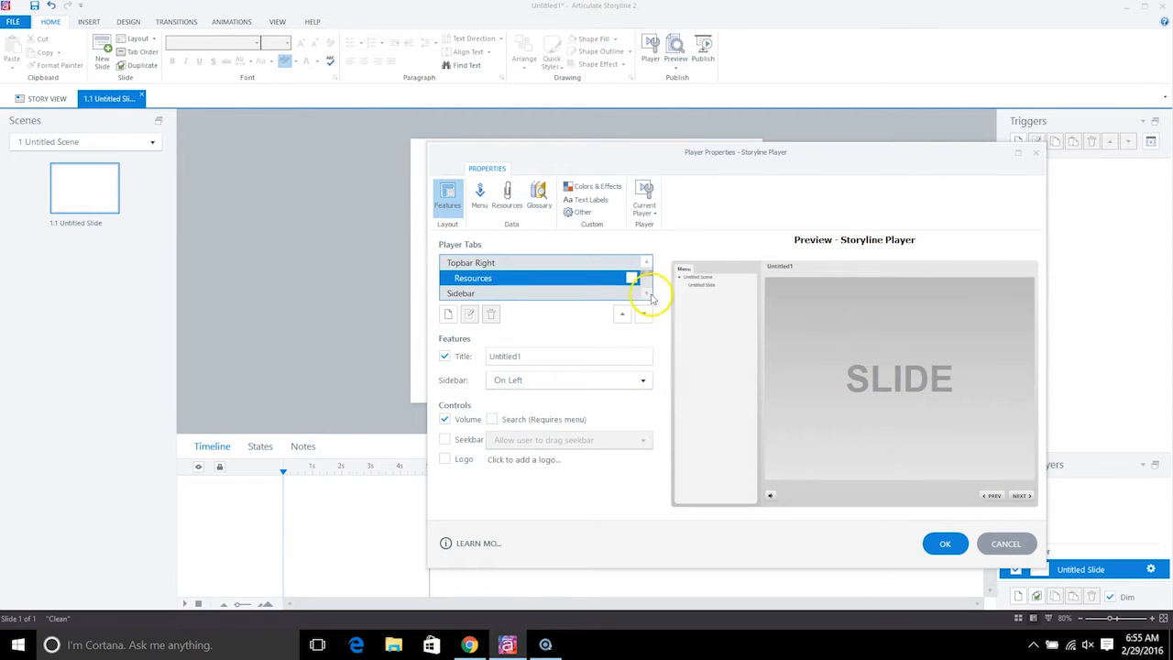
click(647, 294)
click(647, 294)
click(631, 279)
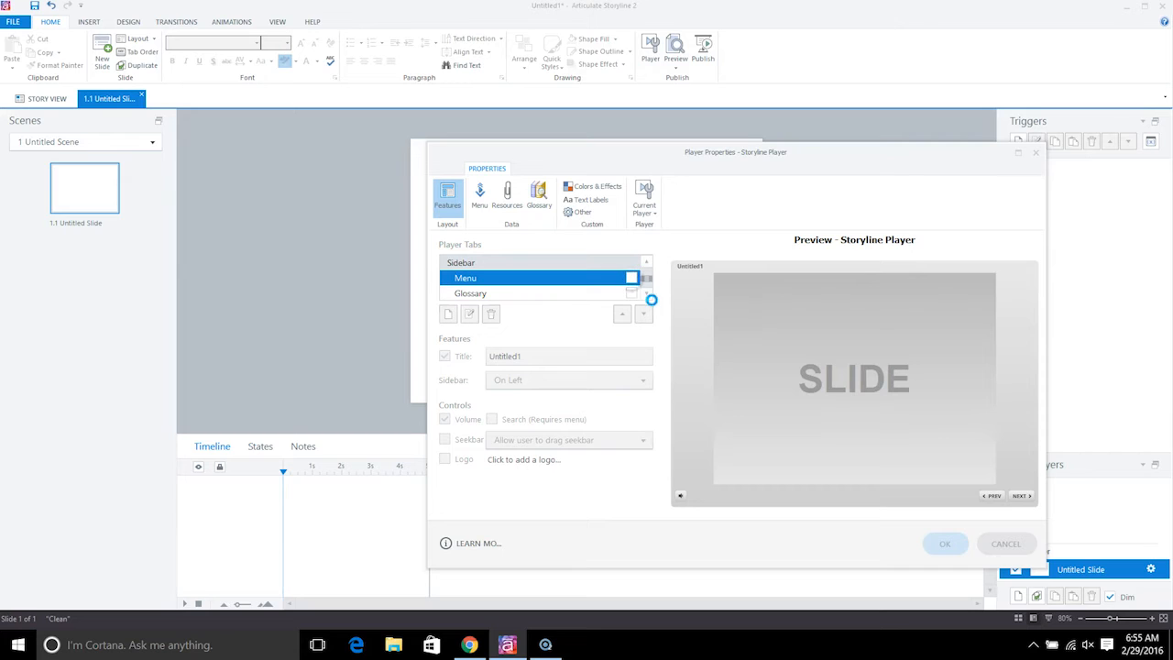
click(445, 356)
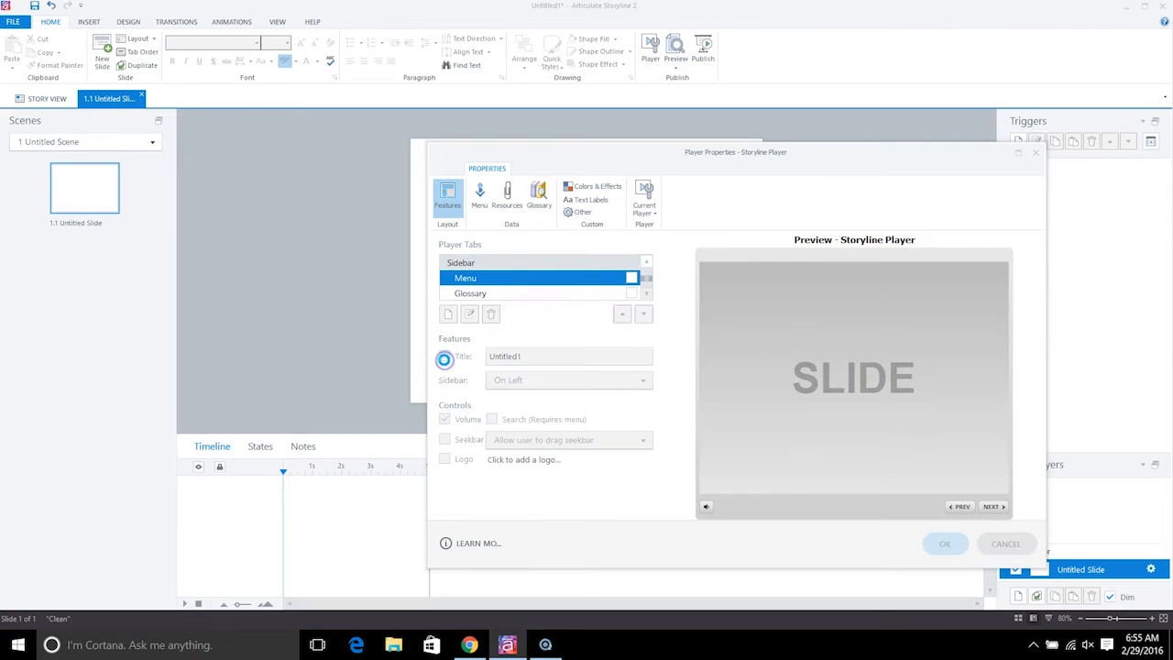
click(447, 418)
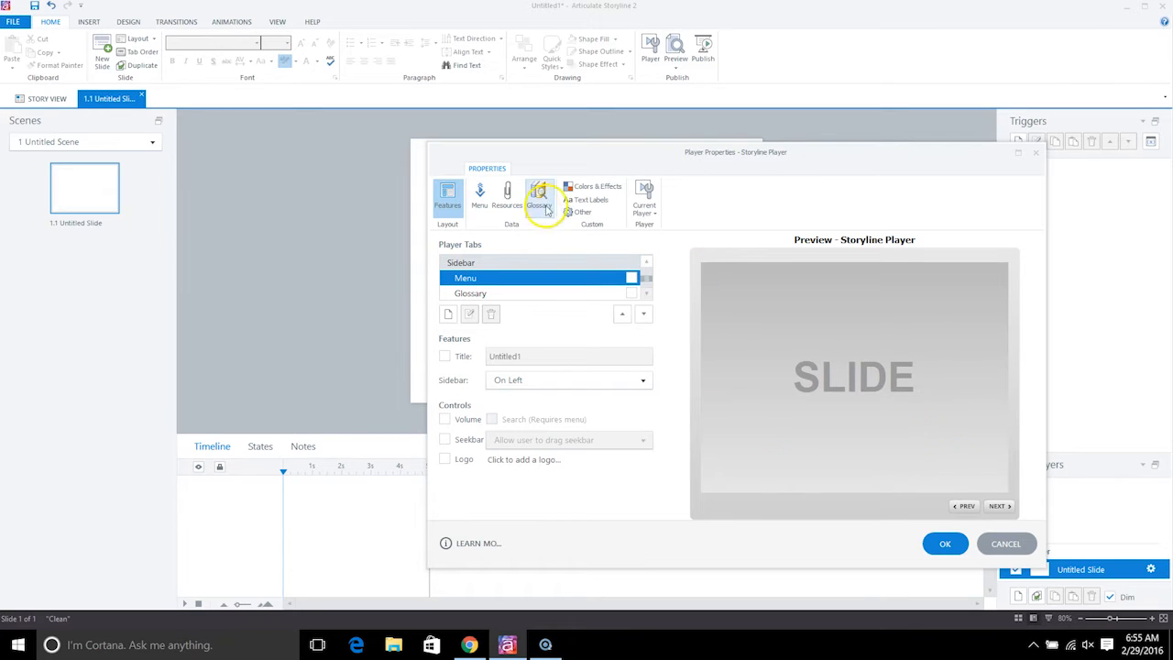
- Duplicate the player's Default color scheme as a new scheme named TransparentTest
click(570, 189)
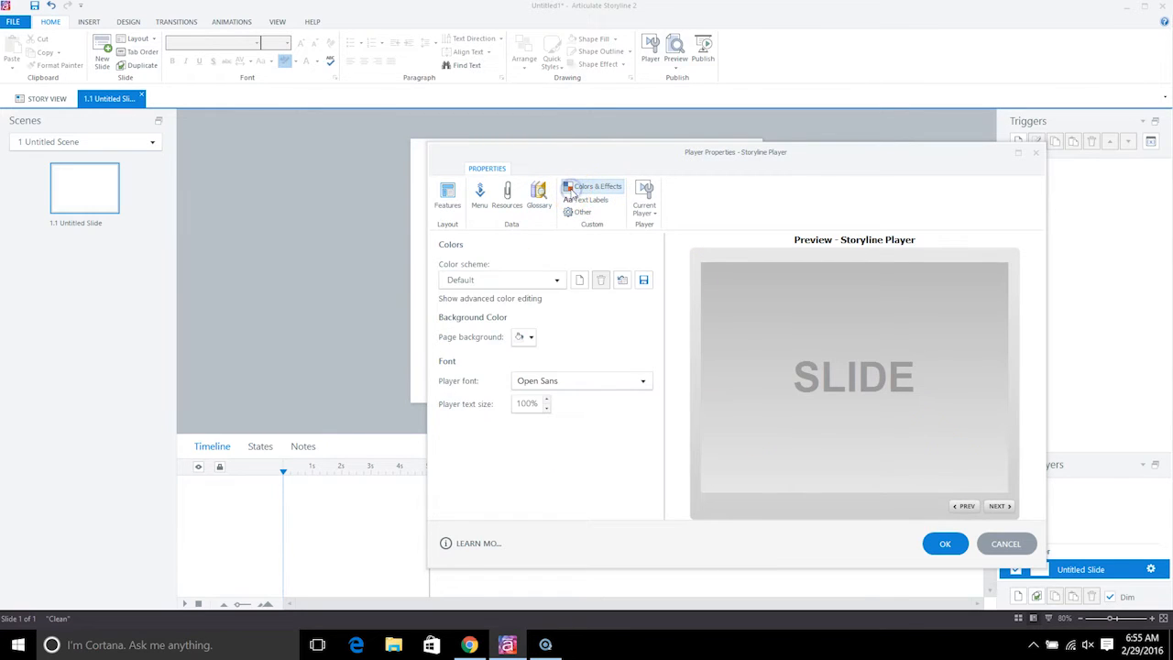
click(579, 280)
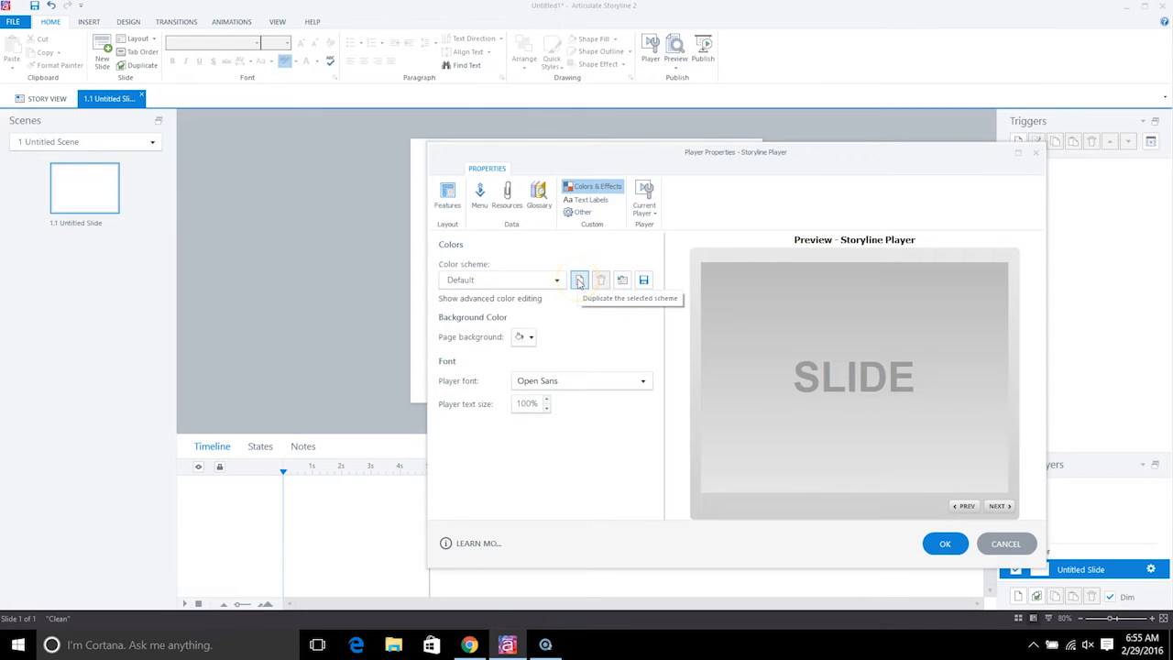
click(579, 281)
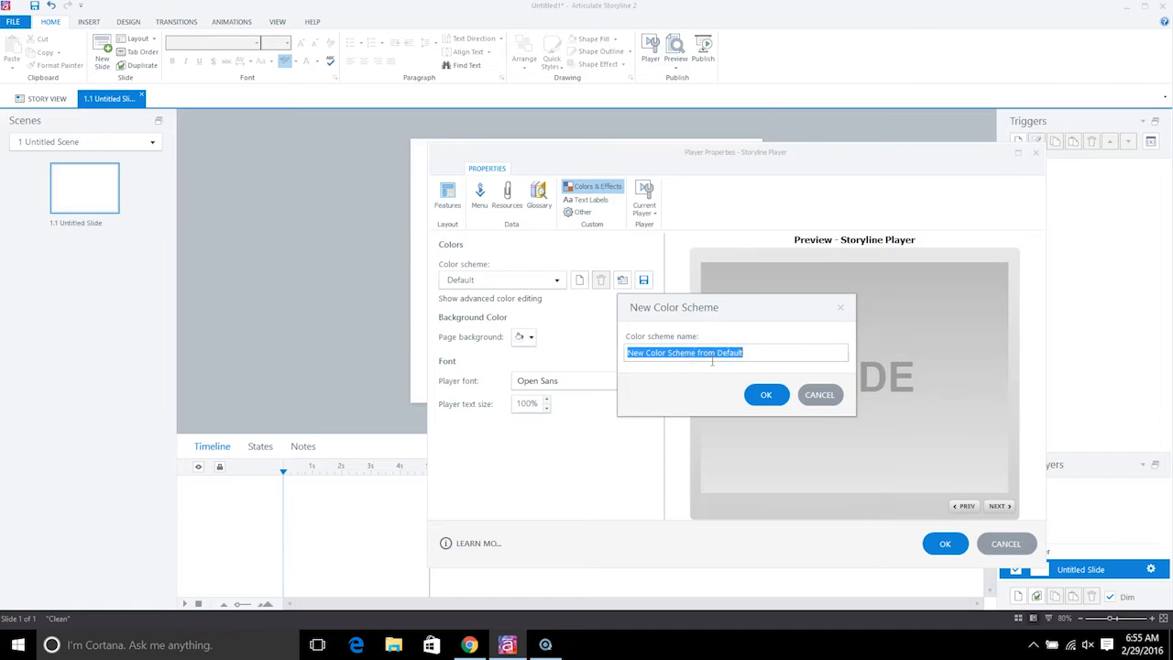
text(TransparentTest)
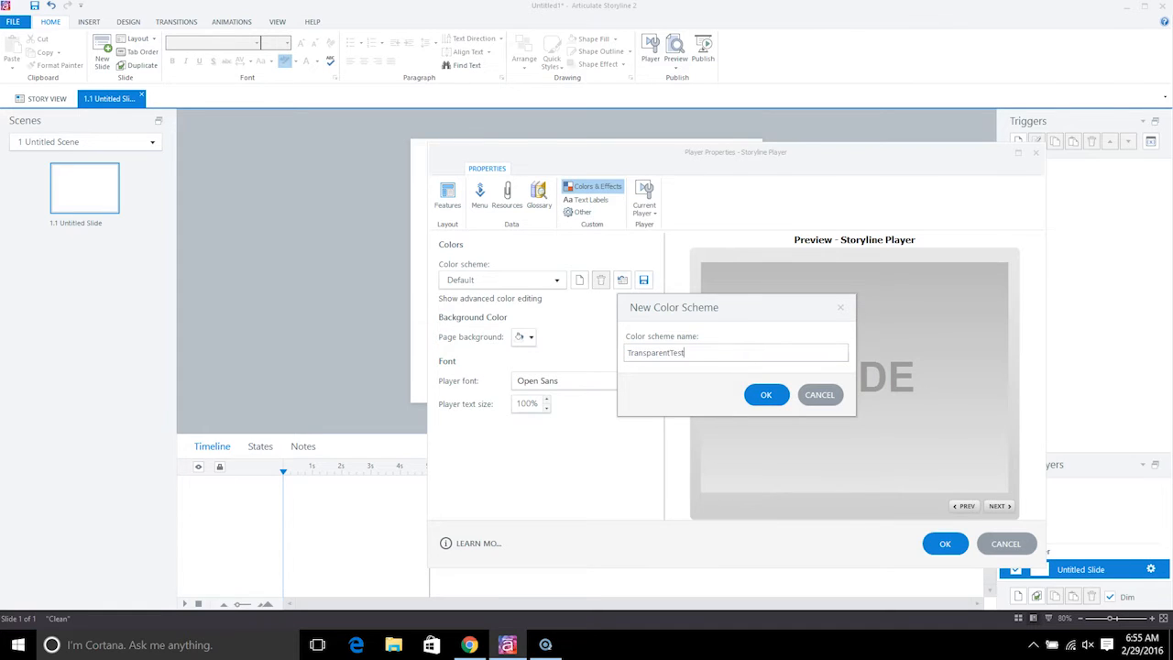
click(766, 394)
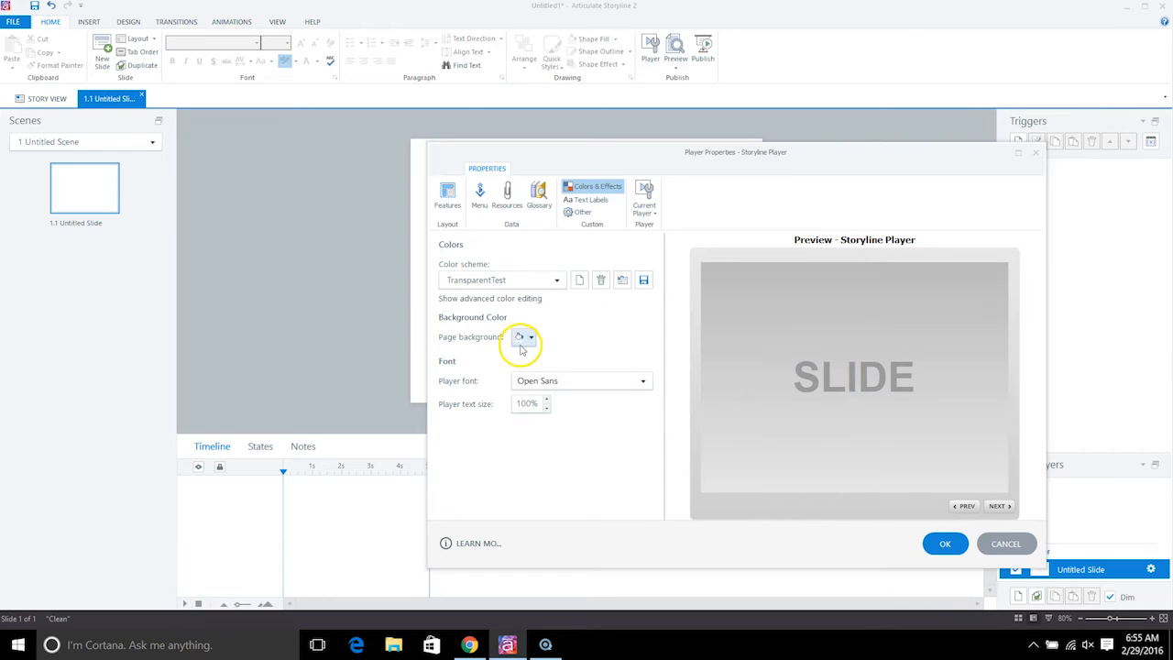
- Show advanced color editing for the TransparentTest scheme and try to set the Base main background's transparency to 100%
click(498, 373)
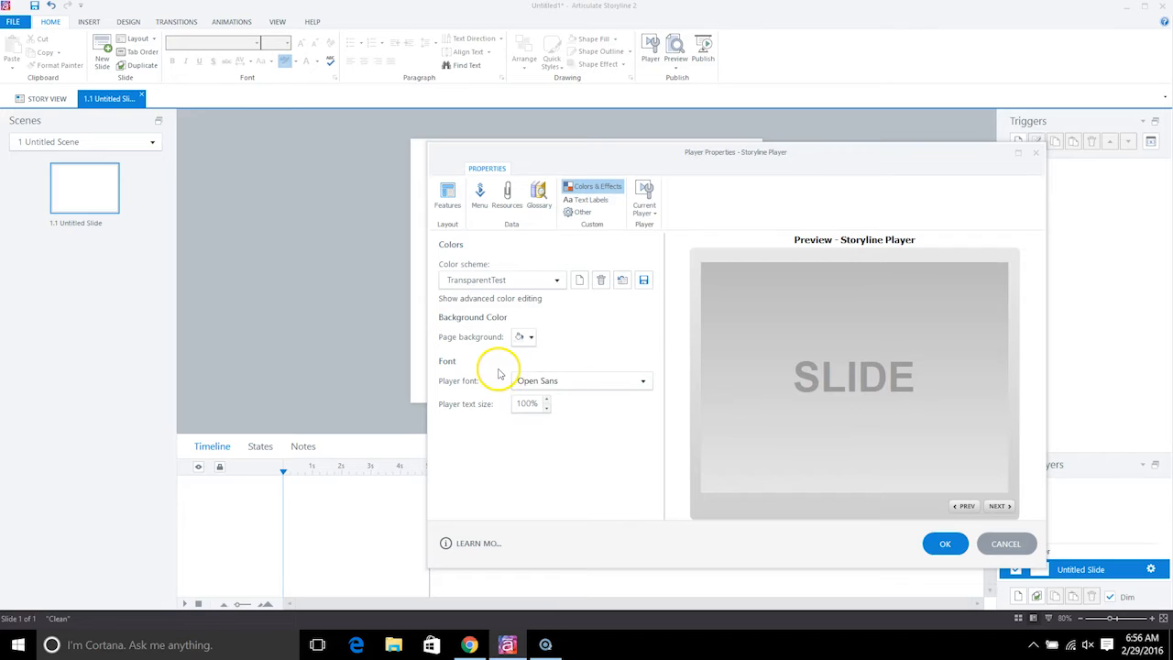
click(461, 305)
click(607, 189)
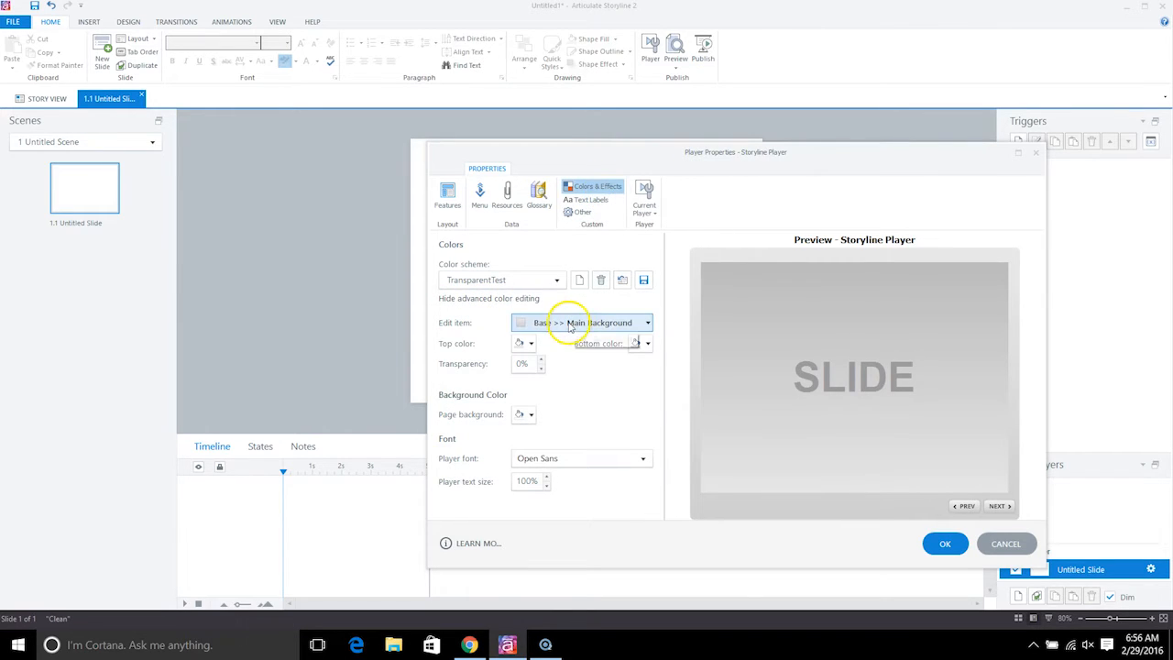
click(525, 366)
text(100)
key(Tab)
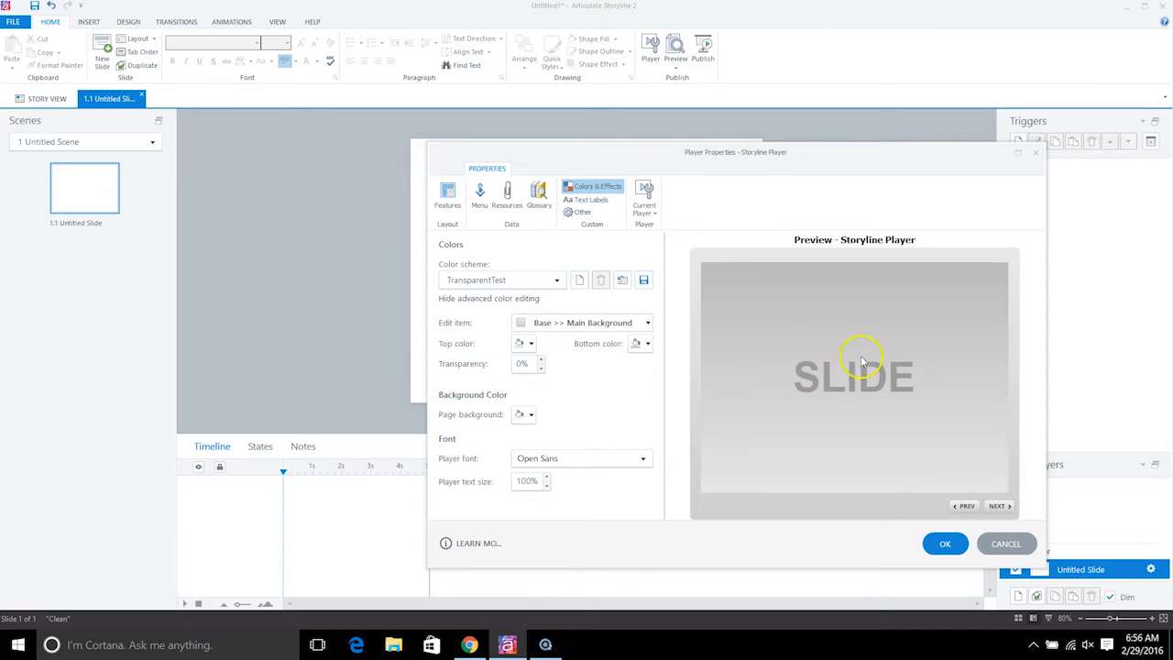
- Set the transparency of the Base main background to 100%
click(518, 361)
text(100)
click(558, 329)
click(647, 343)
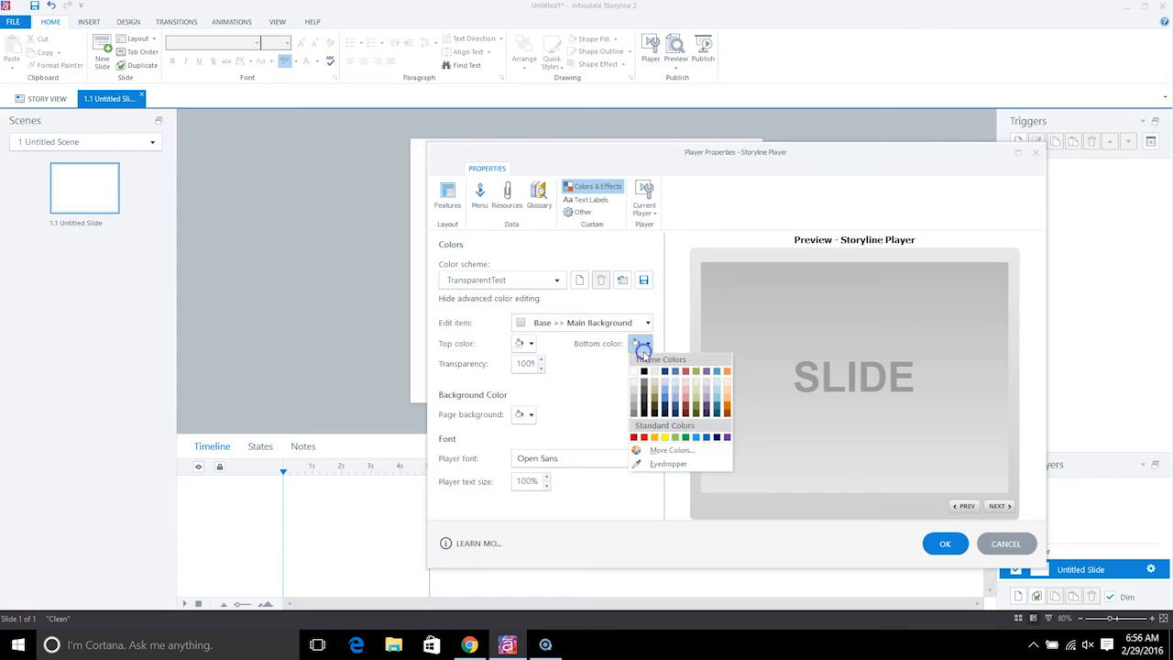
click(589, 376)
click(552, 323)
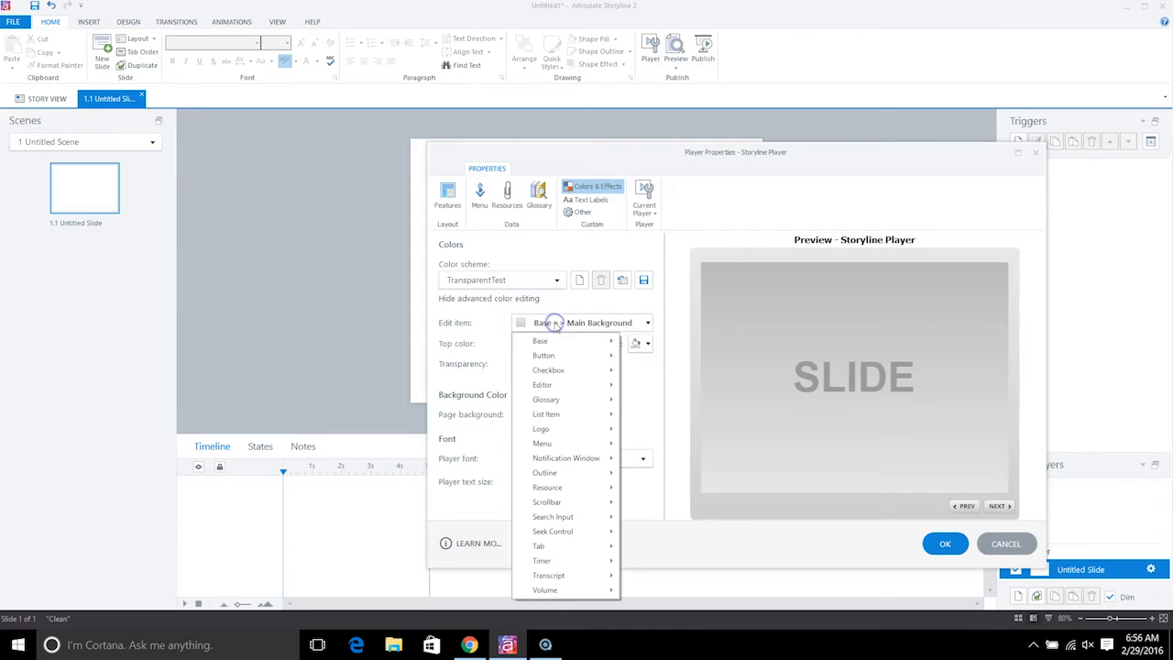
mouse_move(566, 341)
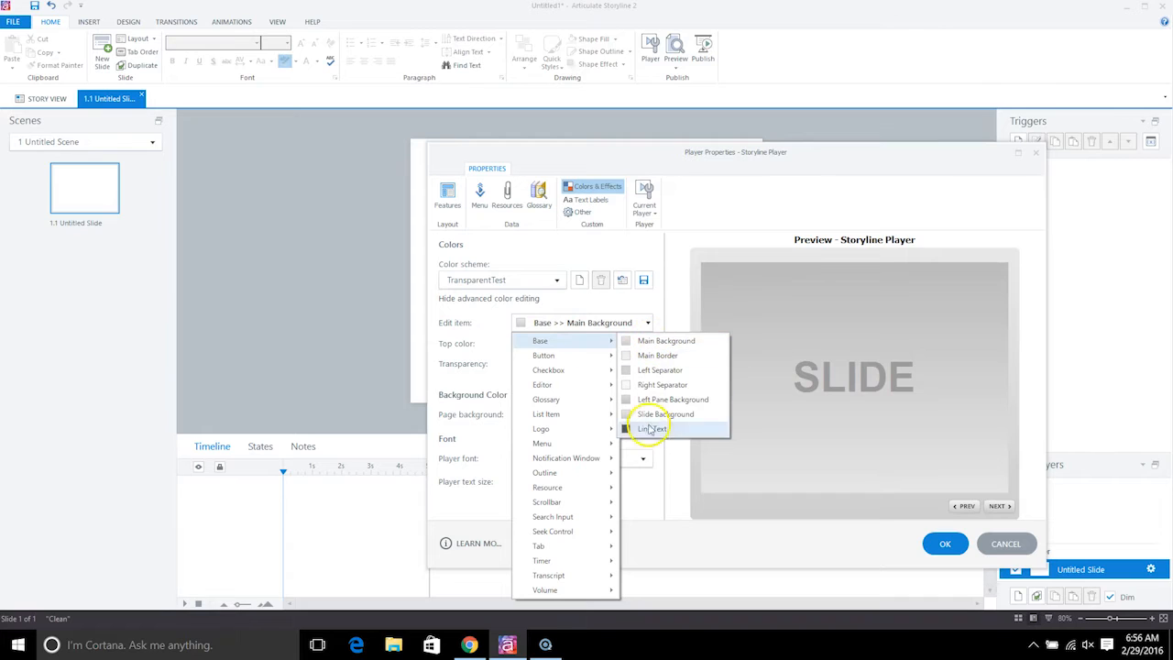
click(654, 343)
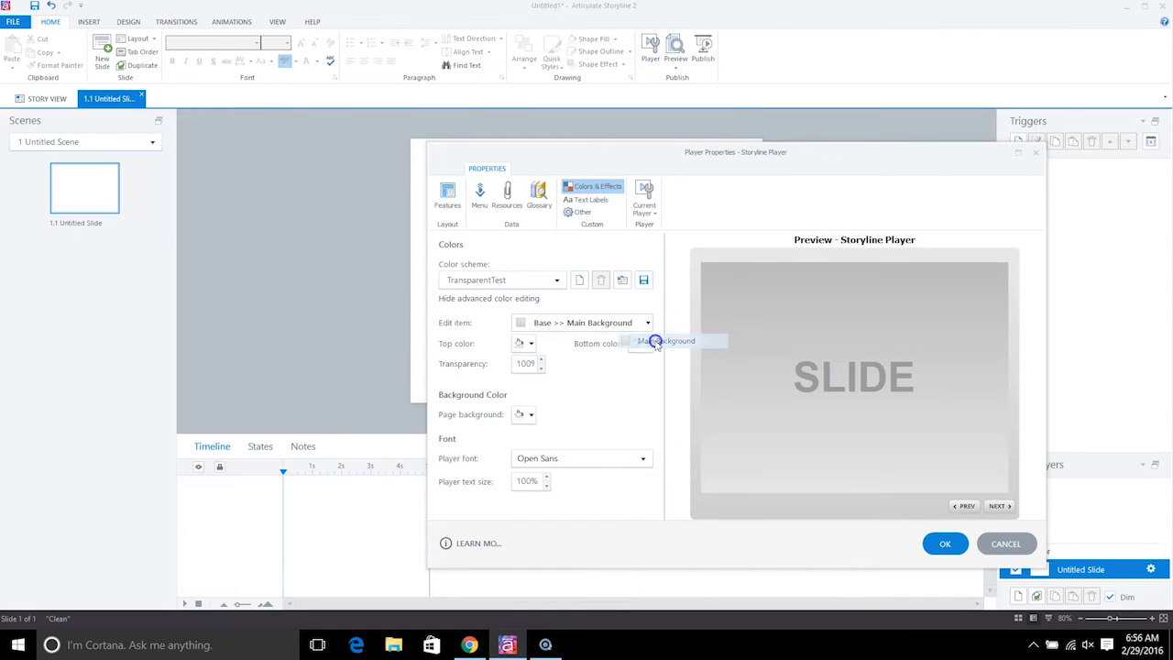
- Set the transparency of the Base main border to 100%
click(568, 324)
mouse_move(596, 337)
click(659, 356)
double_click(519, 364)
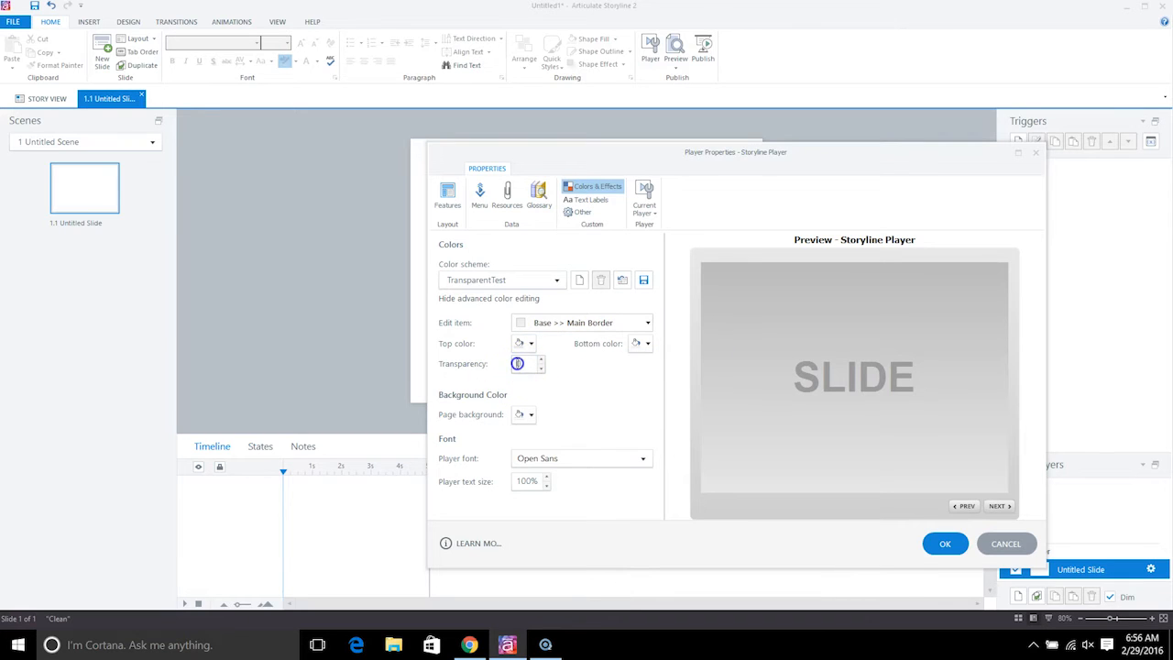
text(100)
- Set the transparency of the Base left separator to 100%
click(581, 325)
mouse_move(584, 348)
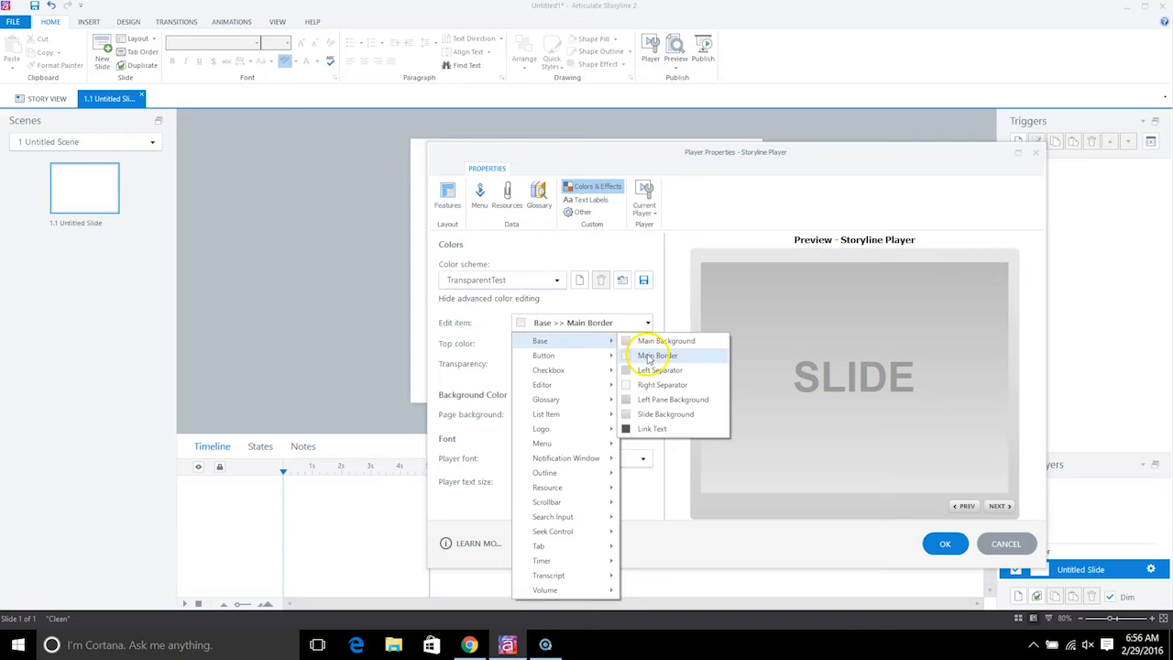
click(660, 370)
double_click(519, 364)
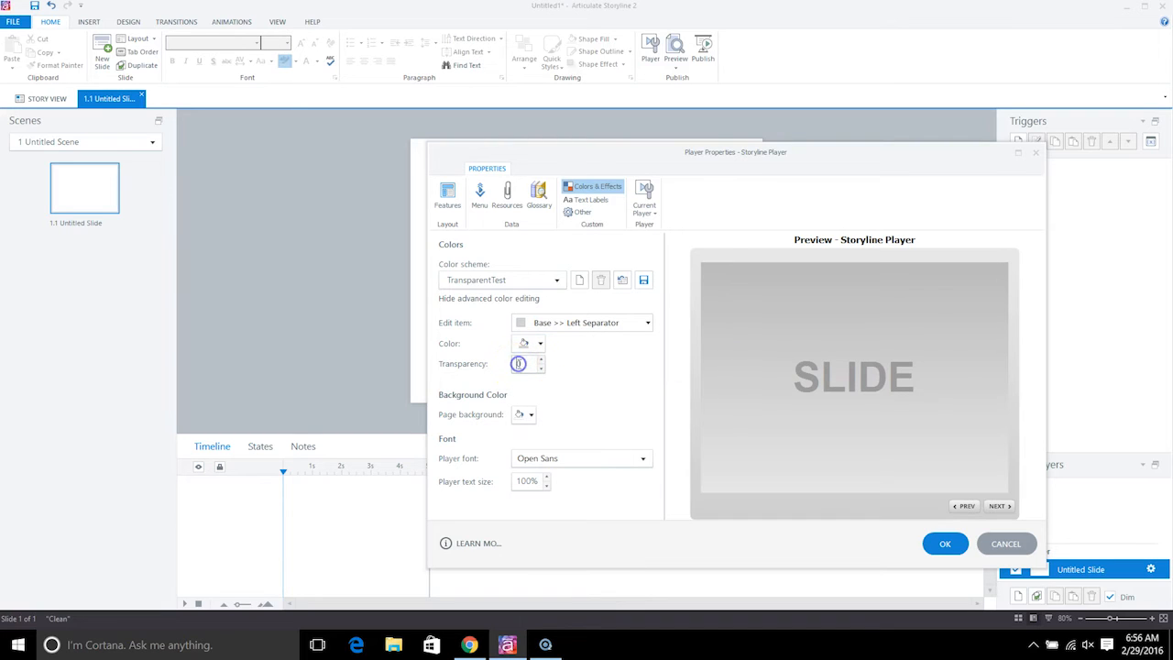
text(100)
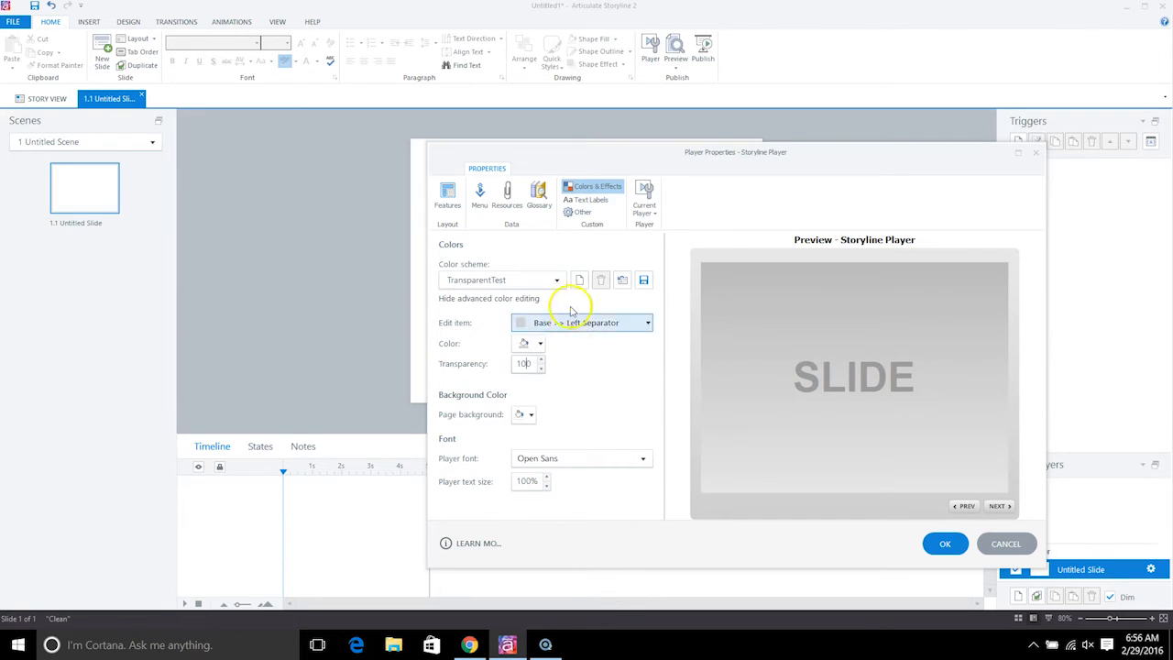
- Set the transparency of the Base right separator to 100%
click(579, 335)
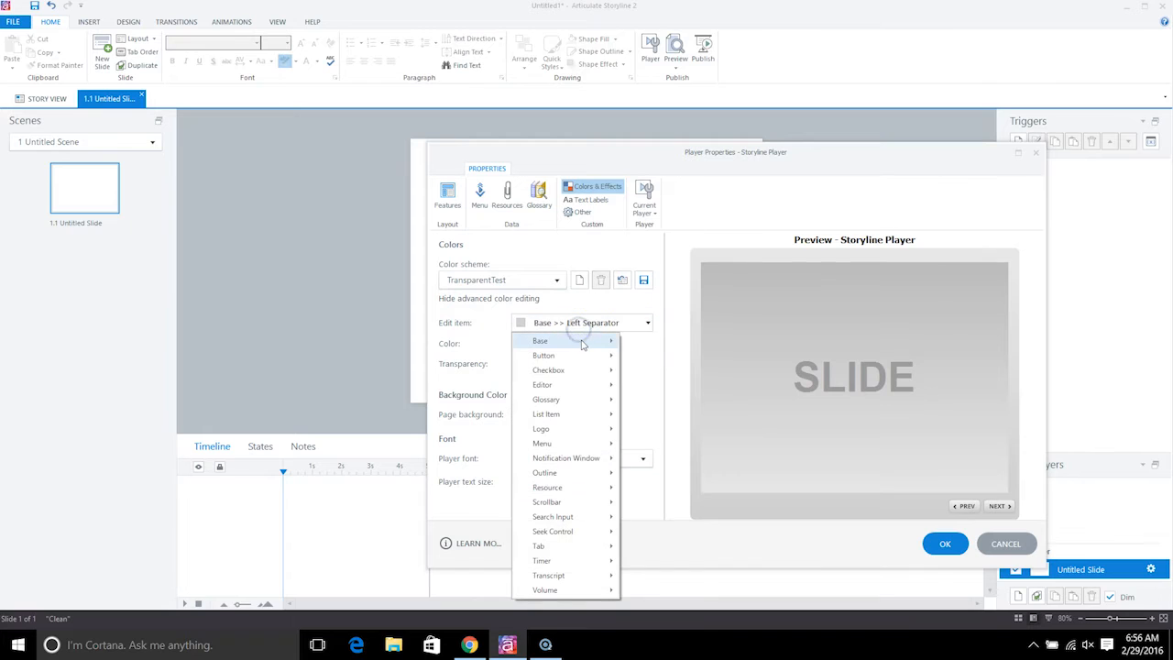
mouse_move(596, 341)
click(673, 387)
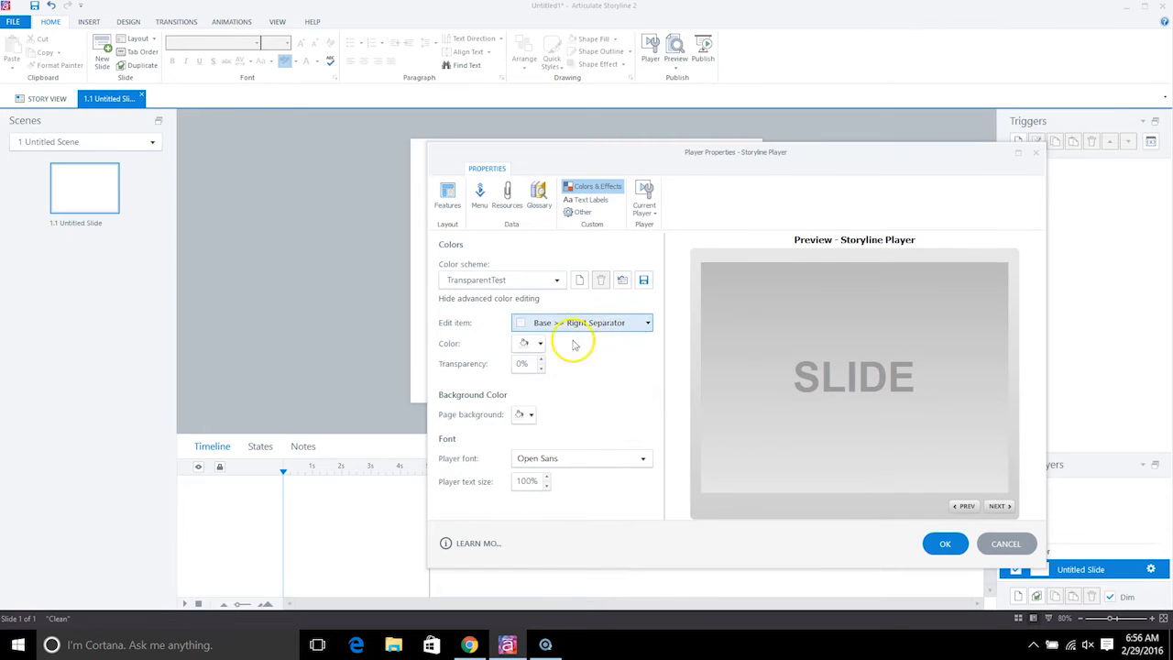
click(518, 365)
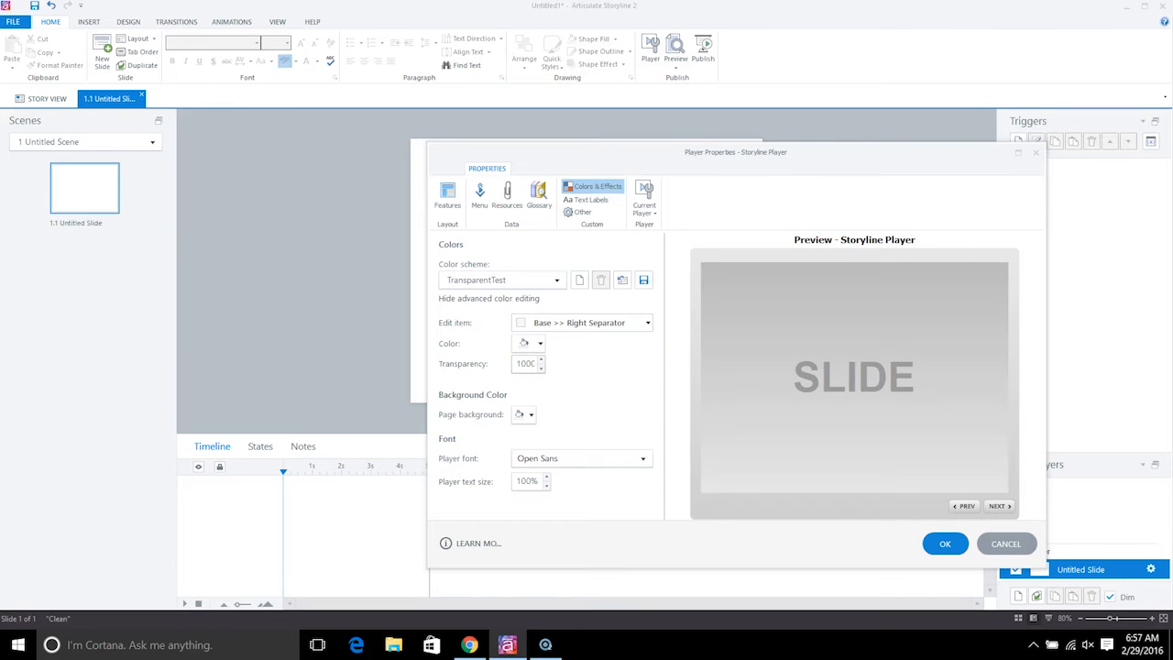
- Look through the remaining color scheme item categories, including Timer, Scrollbar, List Item, Glossary and Button, to see which parts need transparency
click(596, 320)
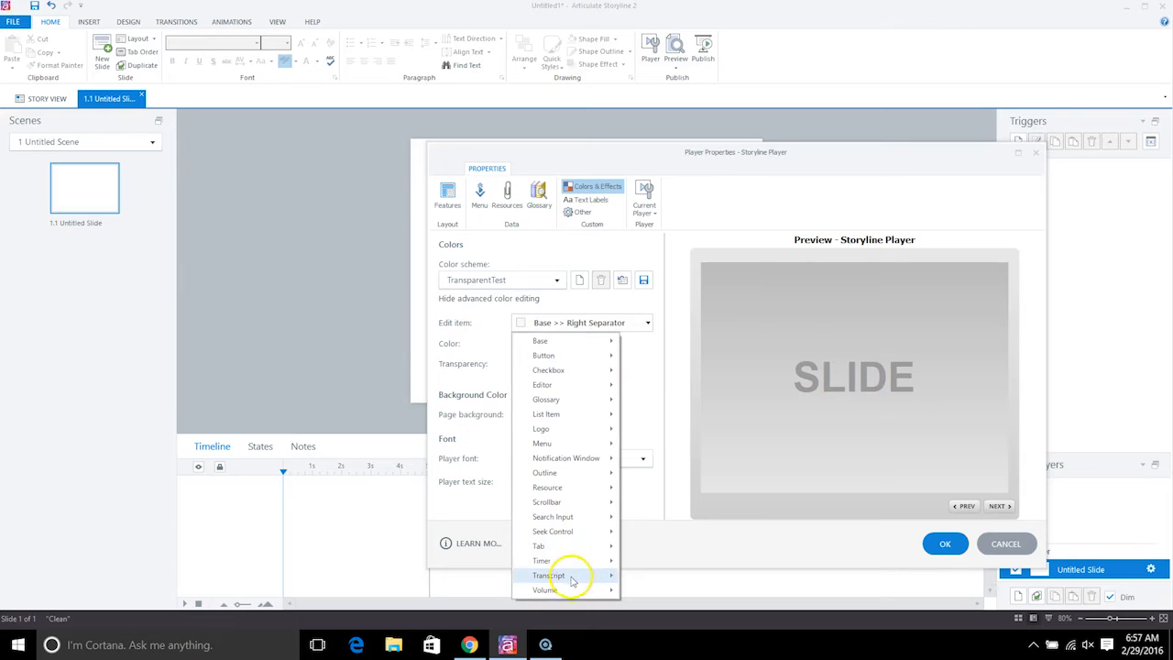
mouse_move(566, 564)
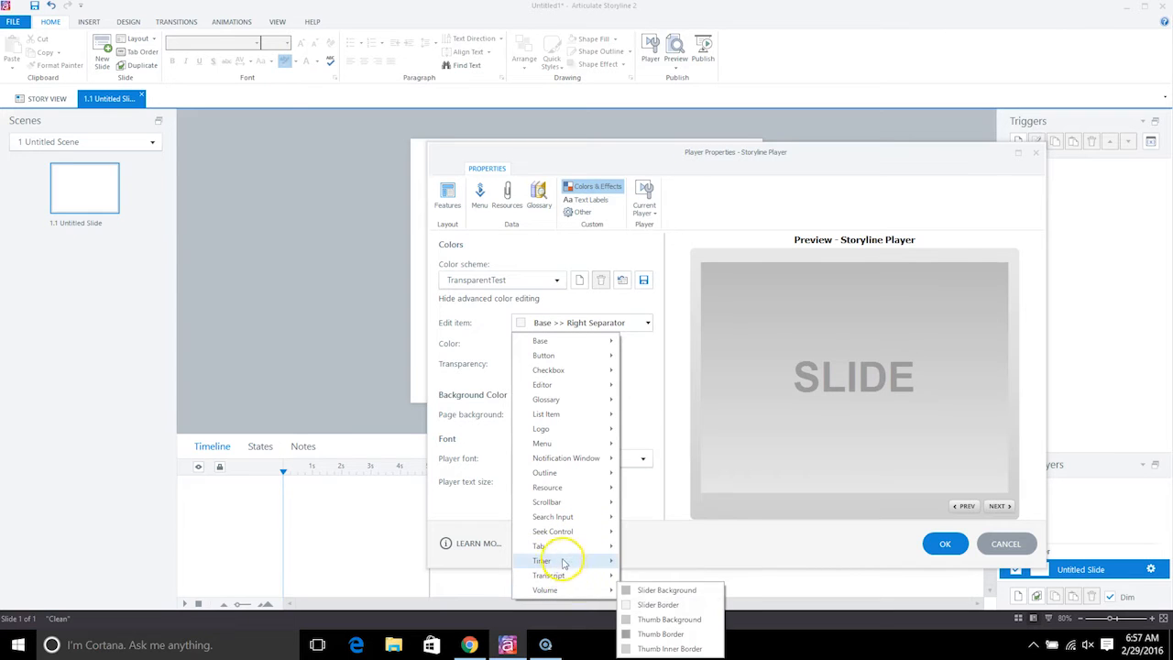
mouse_move(550, 501)
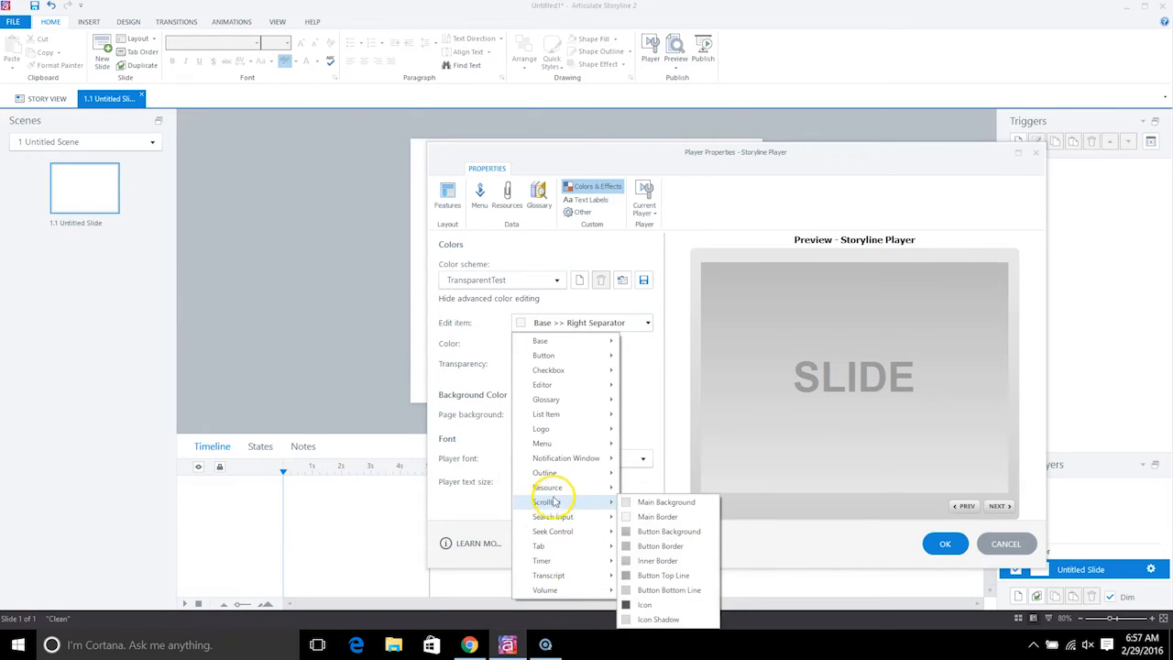
mouse_move(559, 434)
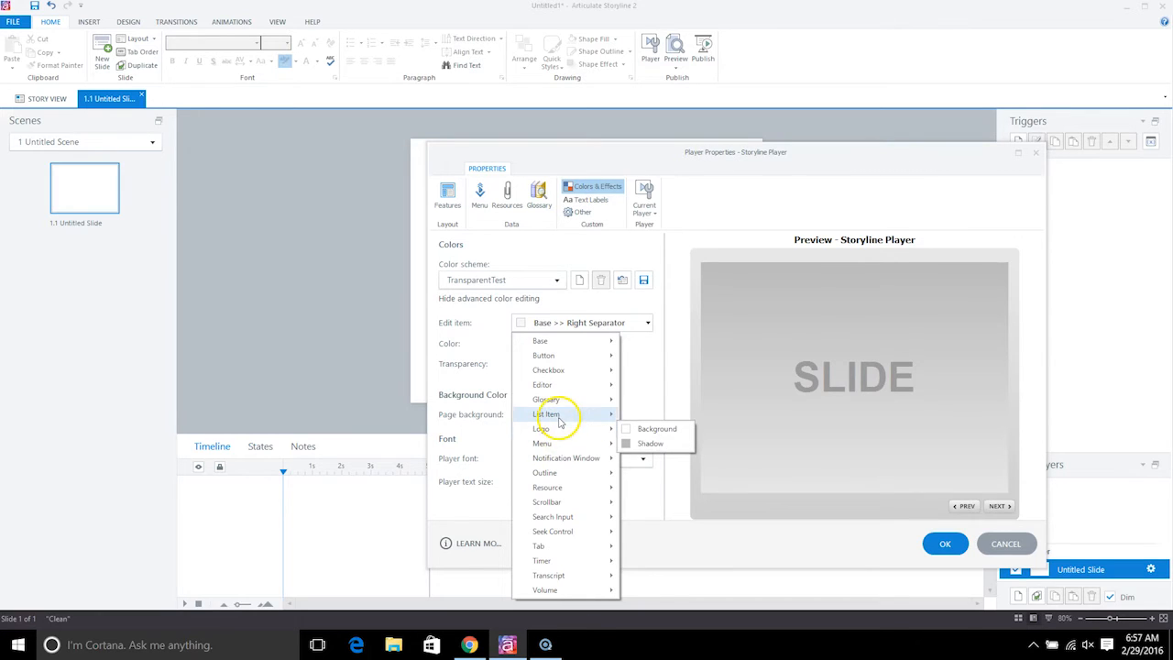
mouse_move(559, 414)
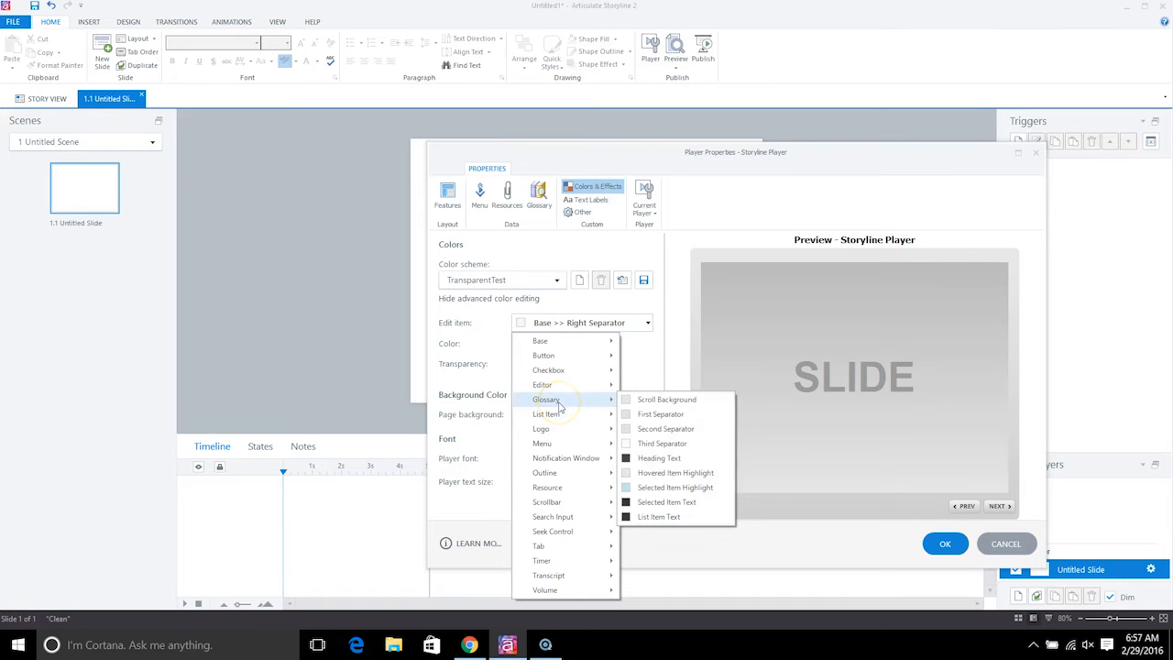
mouse_move(559, 361)
mouse_move(554, 341)
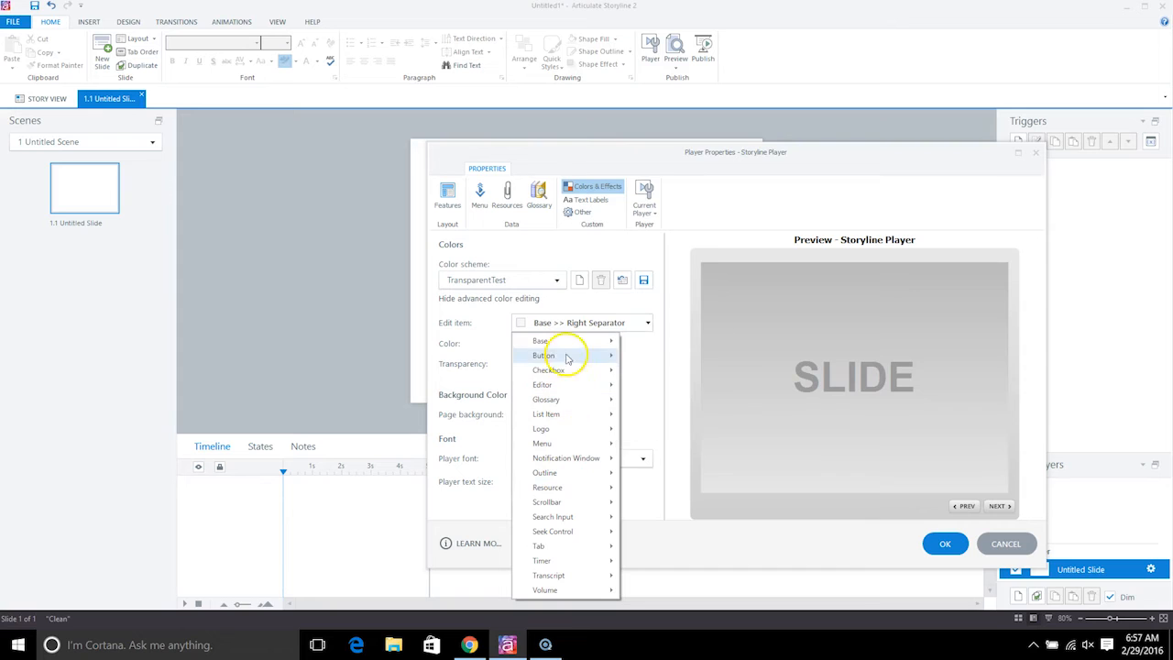
click(673, 406)
- Switch the player's color scheme to the custom All Transparent scheme and apply the player properties
click(954, 548)
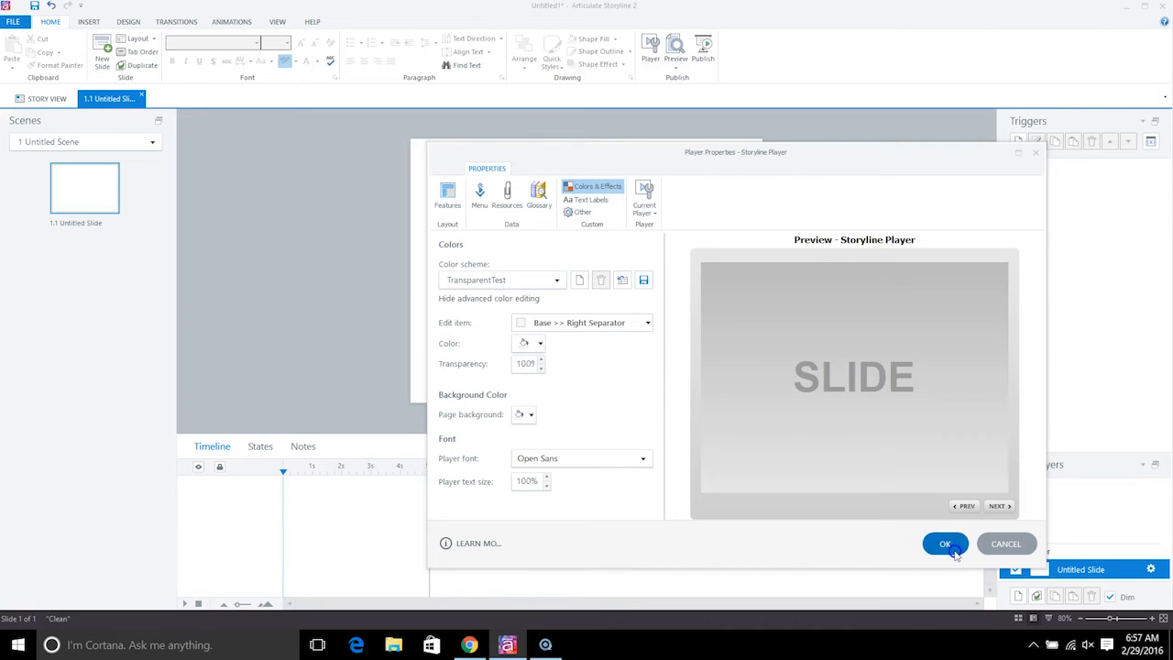
click(532, 282)
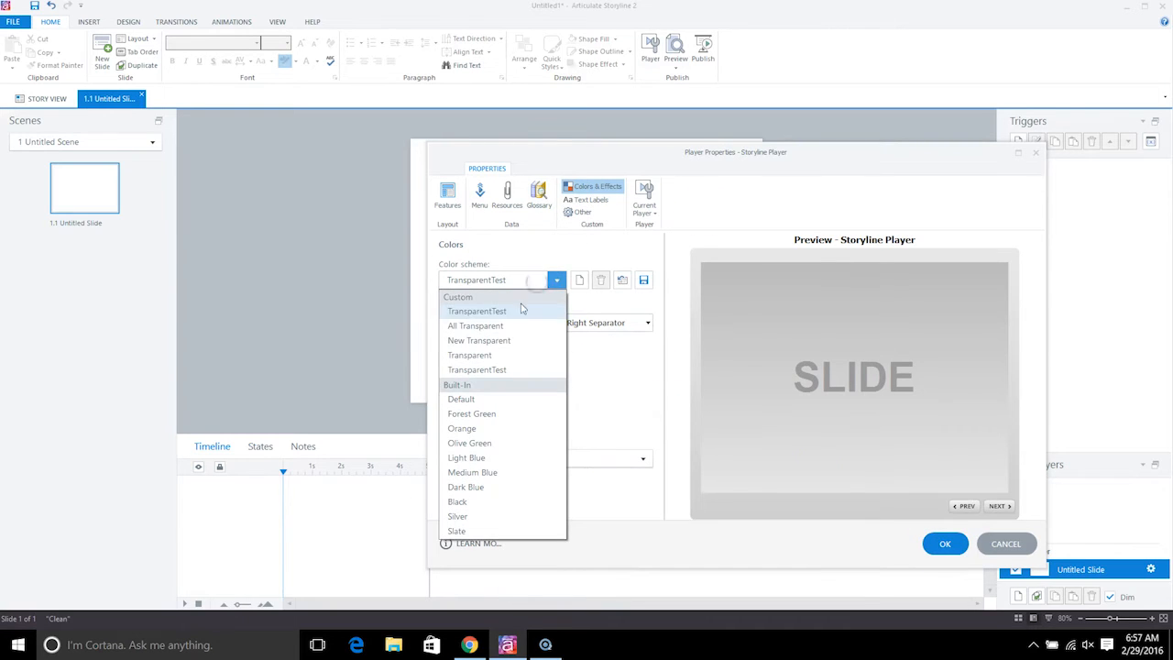
click(519, 329)
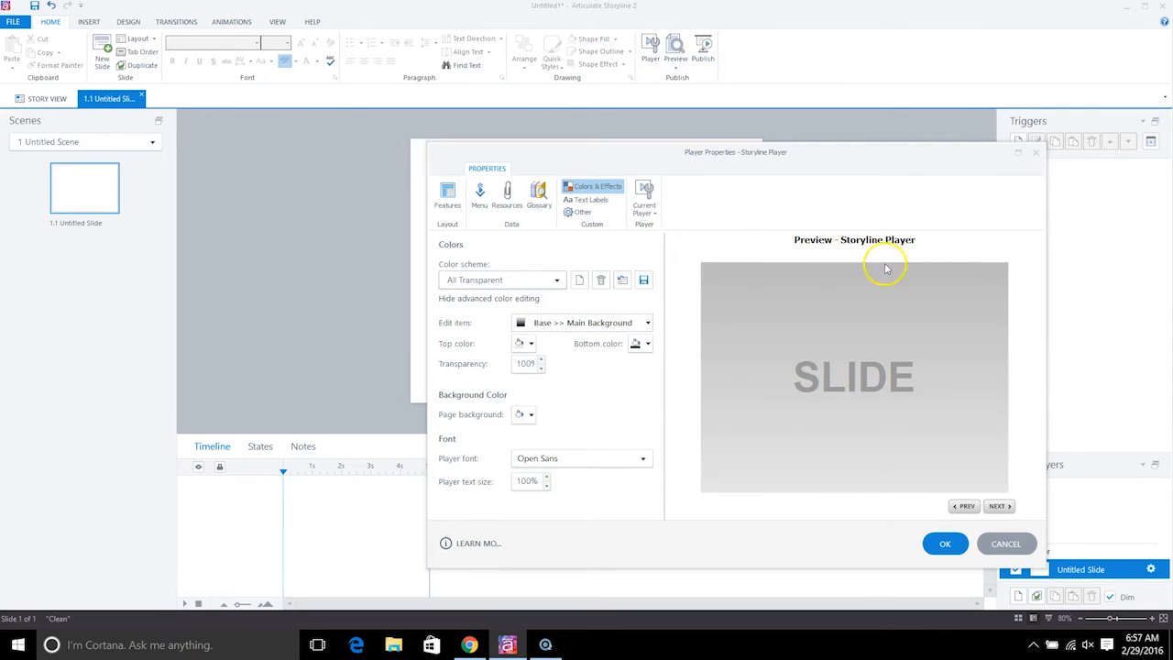
click(946, 544)
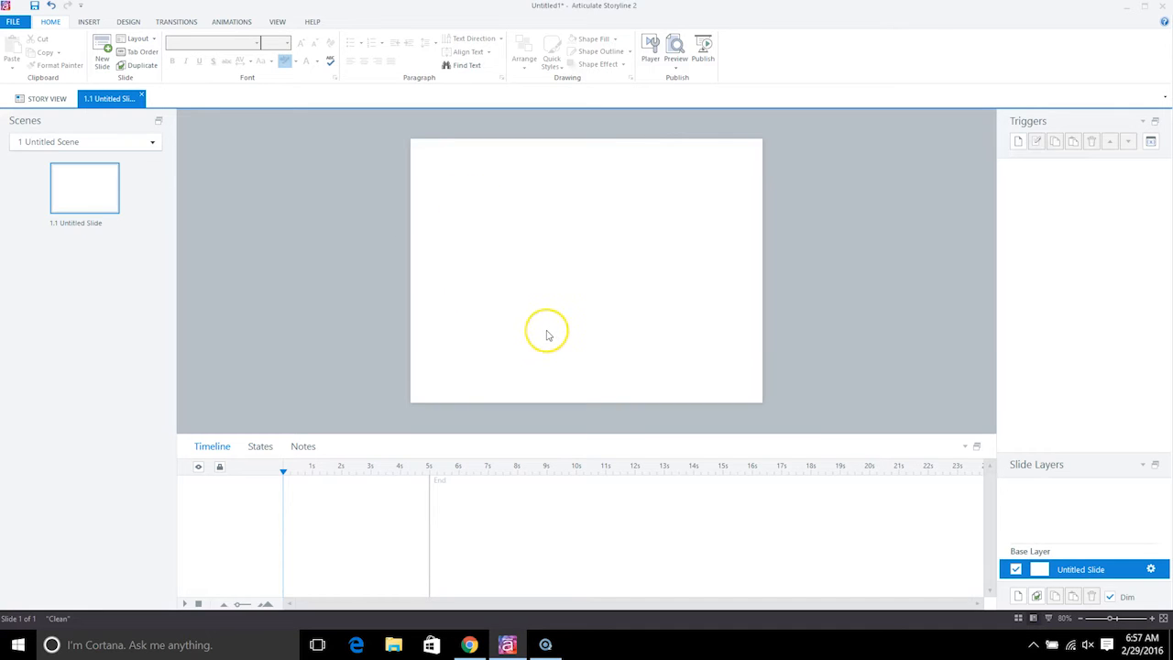
- Format the slide background with a solid fill in the orange theme color
right_click(589, 281)
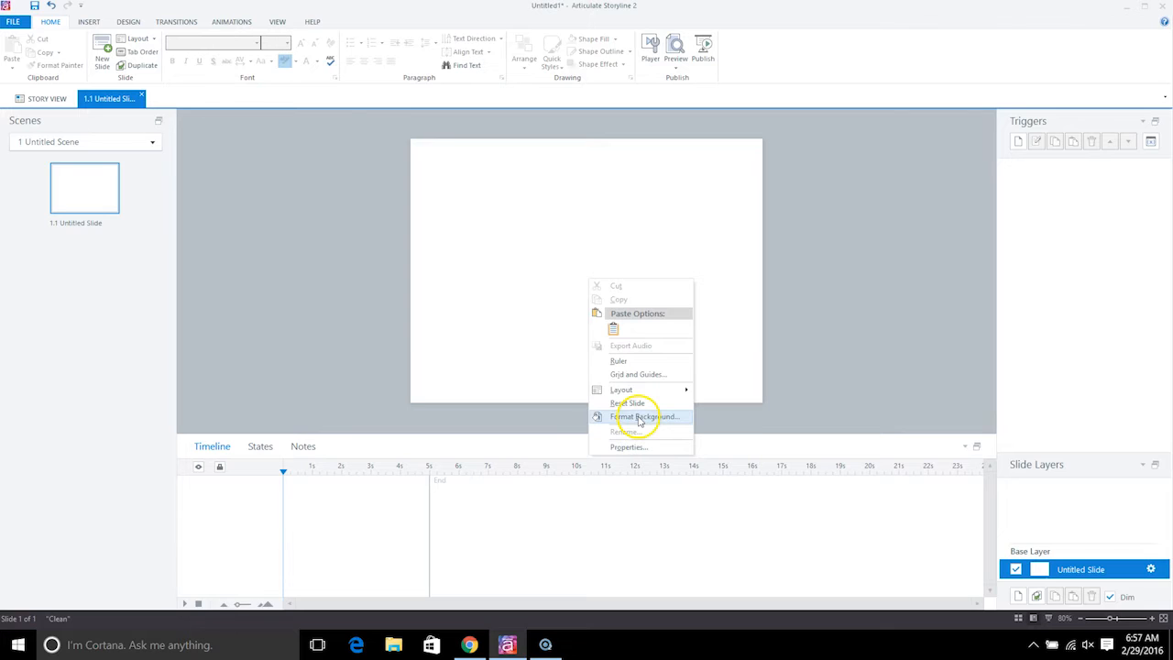
right_click(541, 349)
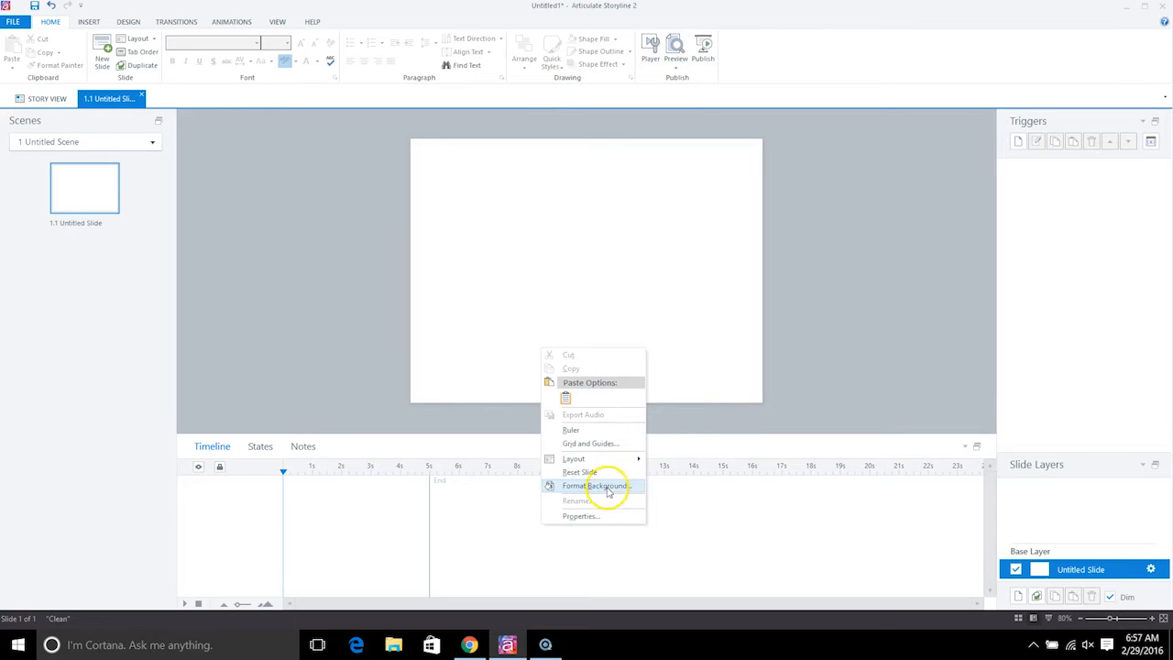
click(607, 486)
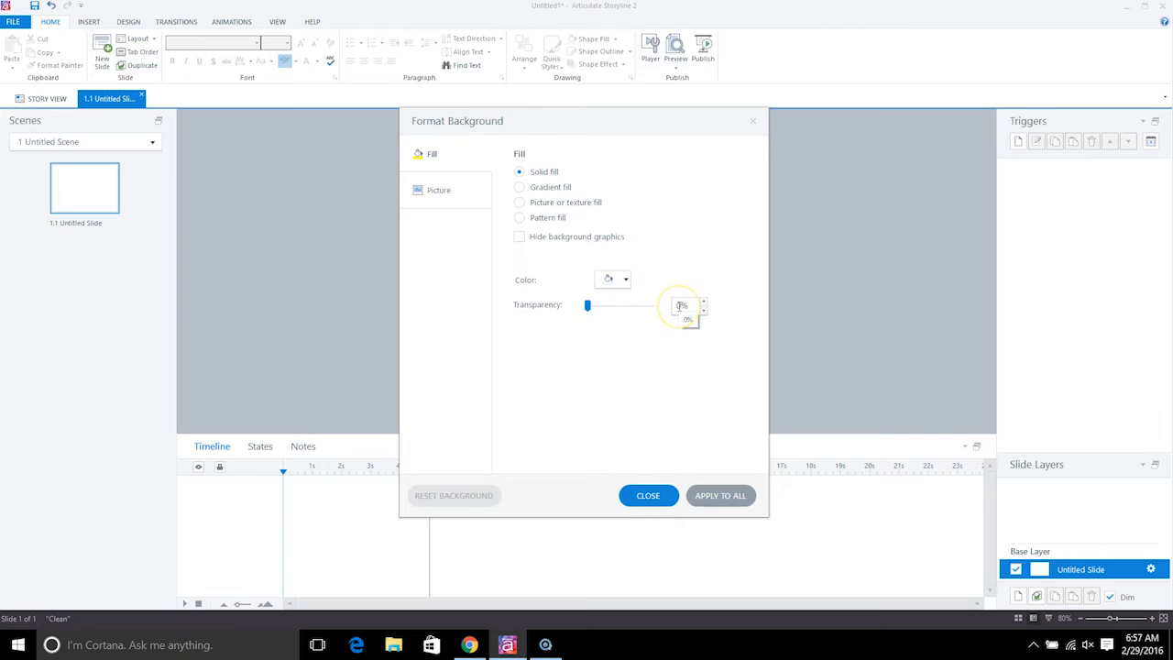
click(627, 280)
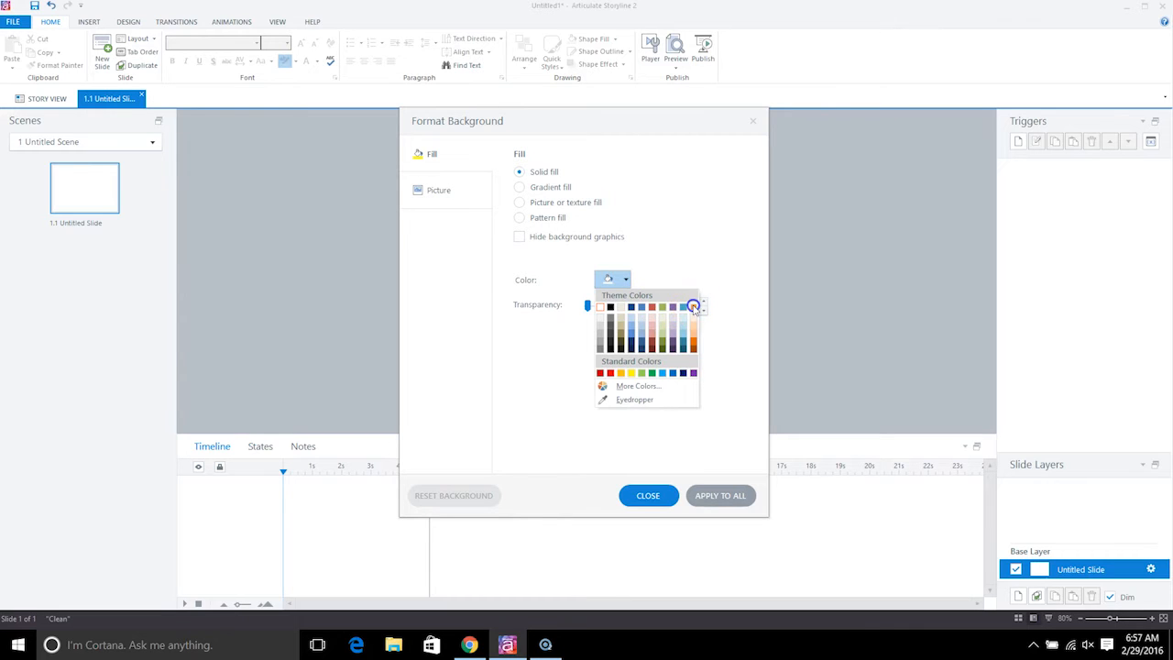
click(694, 306)
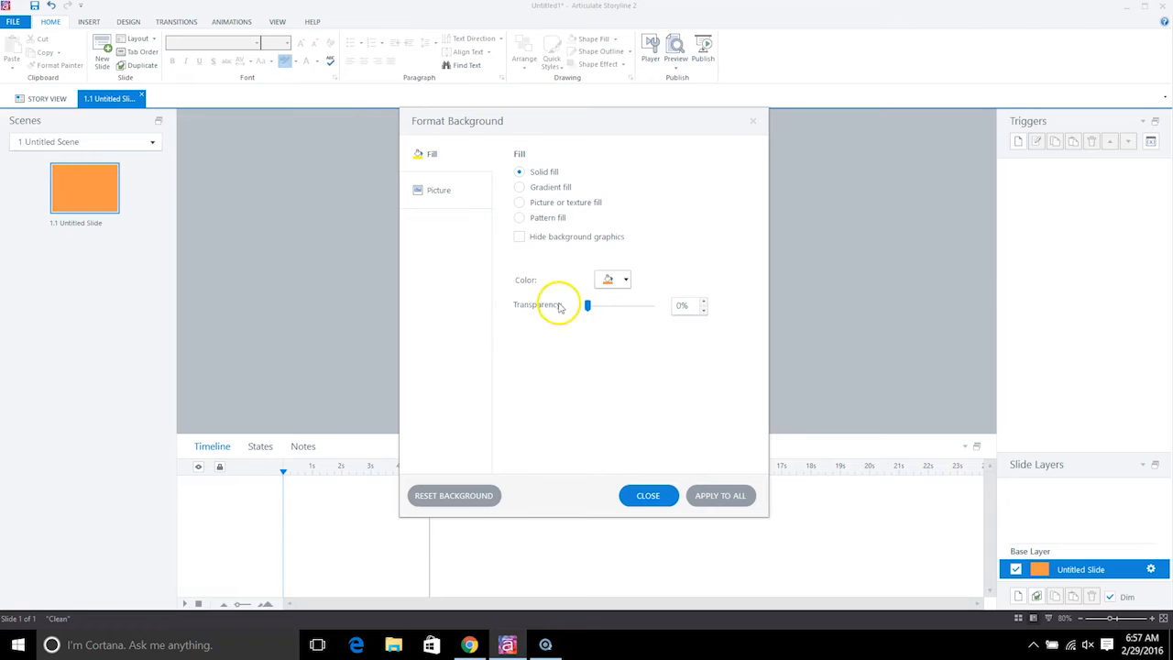
click(653, 499)
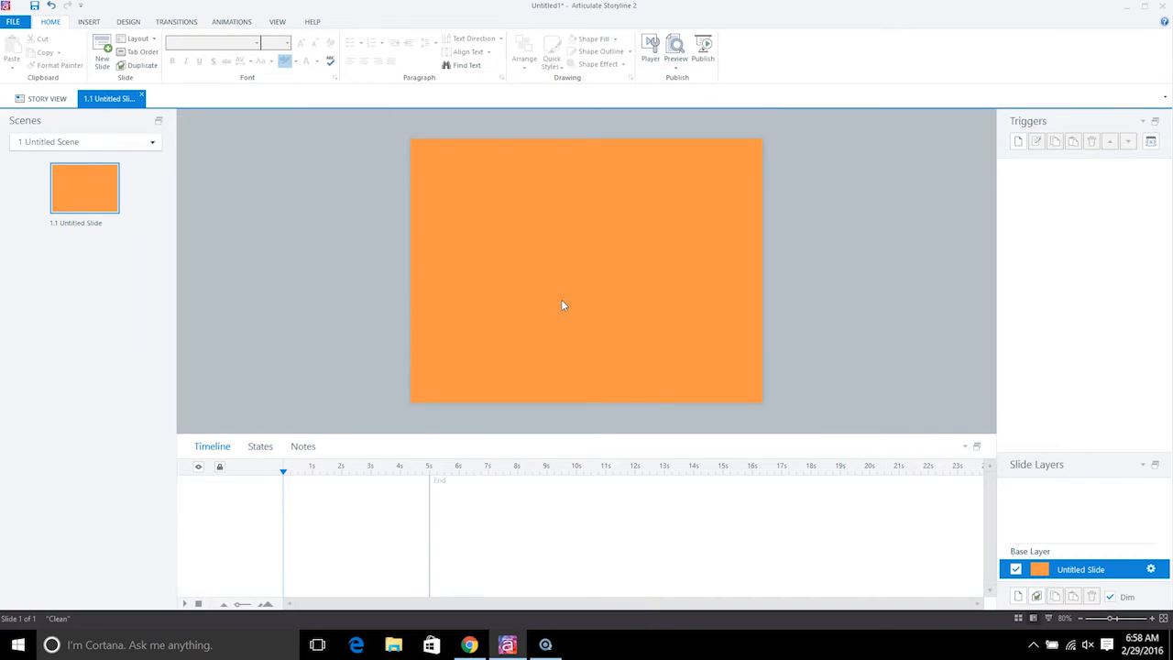
- Insert the coffeeCup picture from the Desk folder onto the slide
click(92, 26)
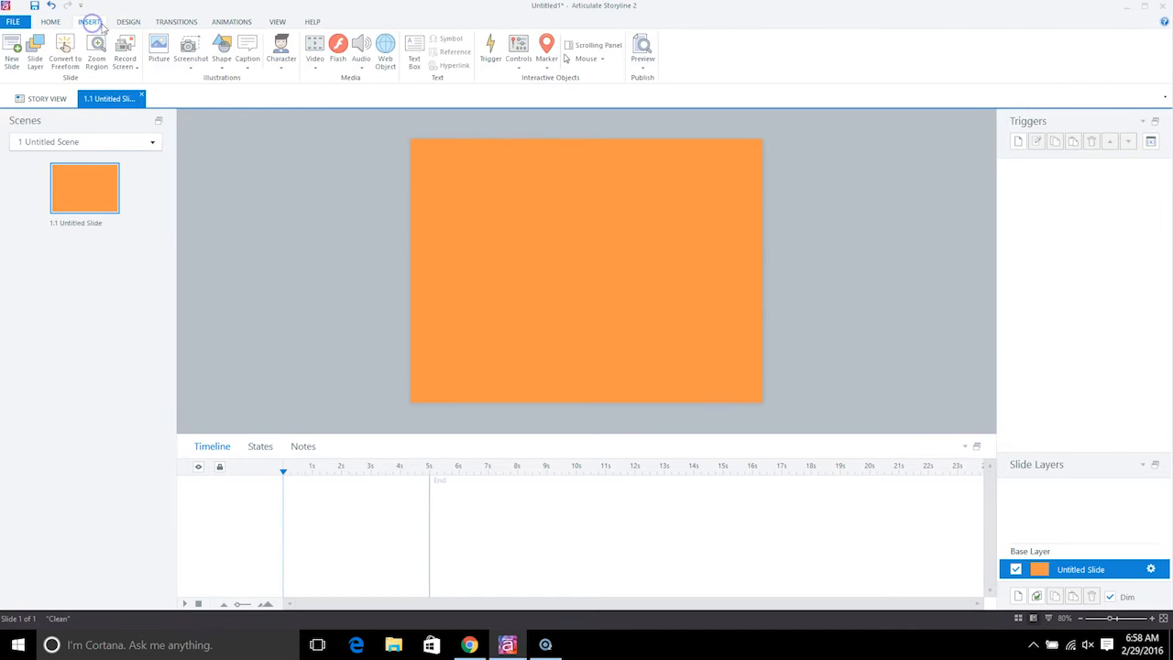
click(159, 60)
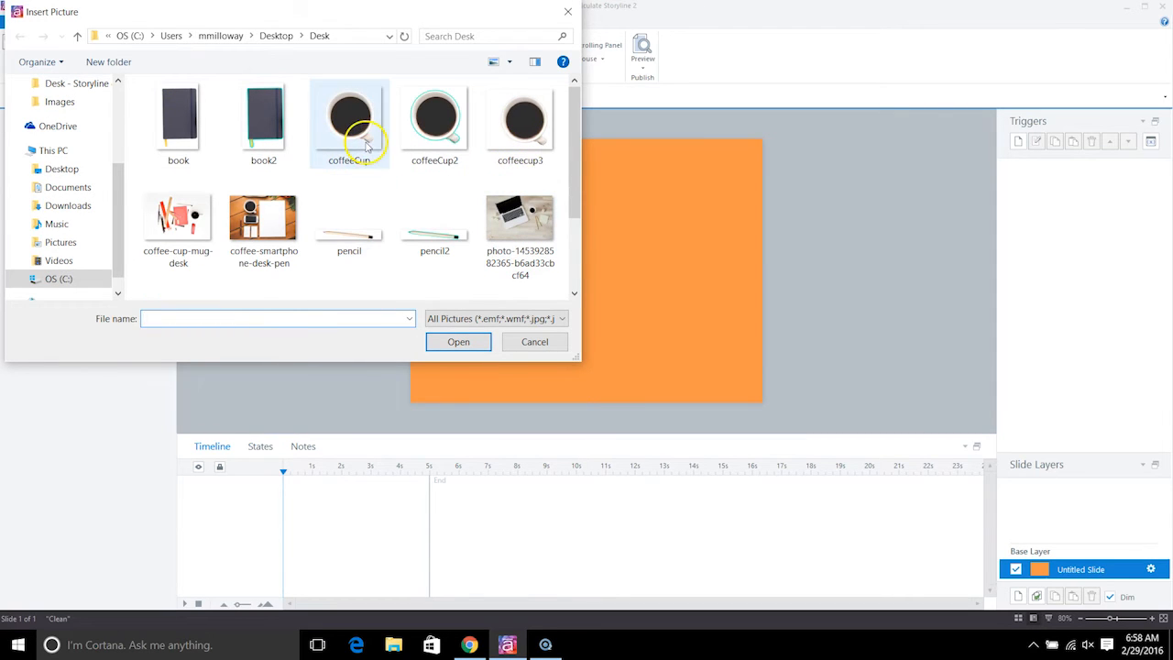
click(367, 137)
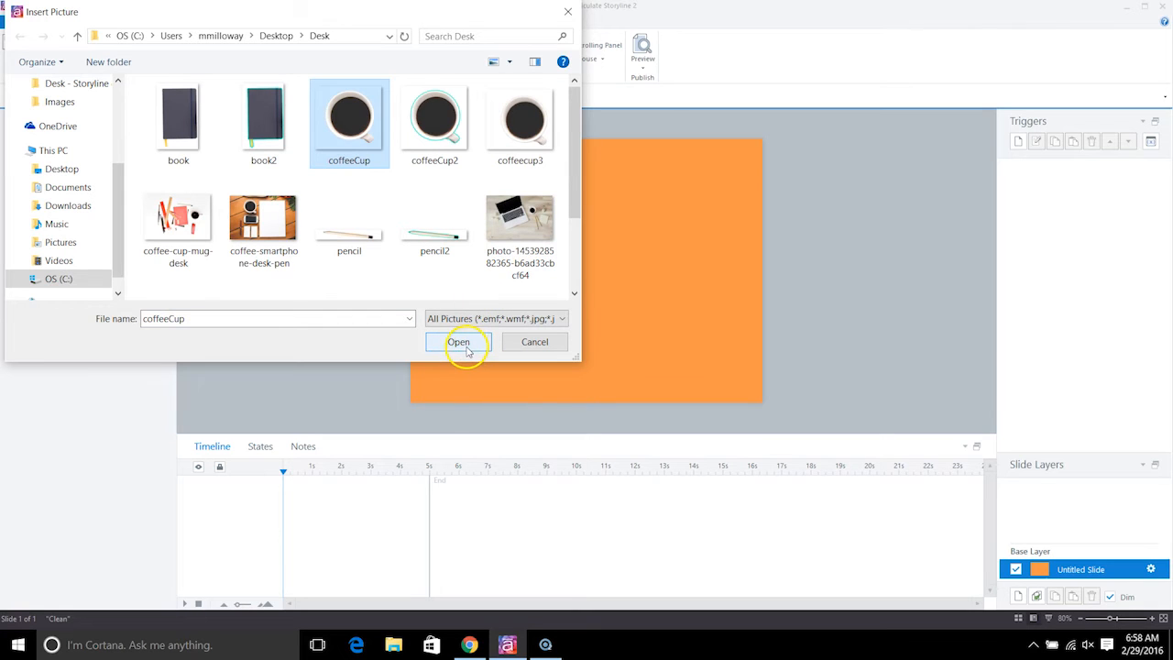
click(461, 343)
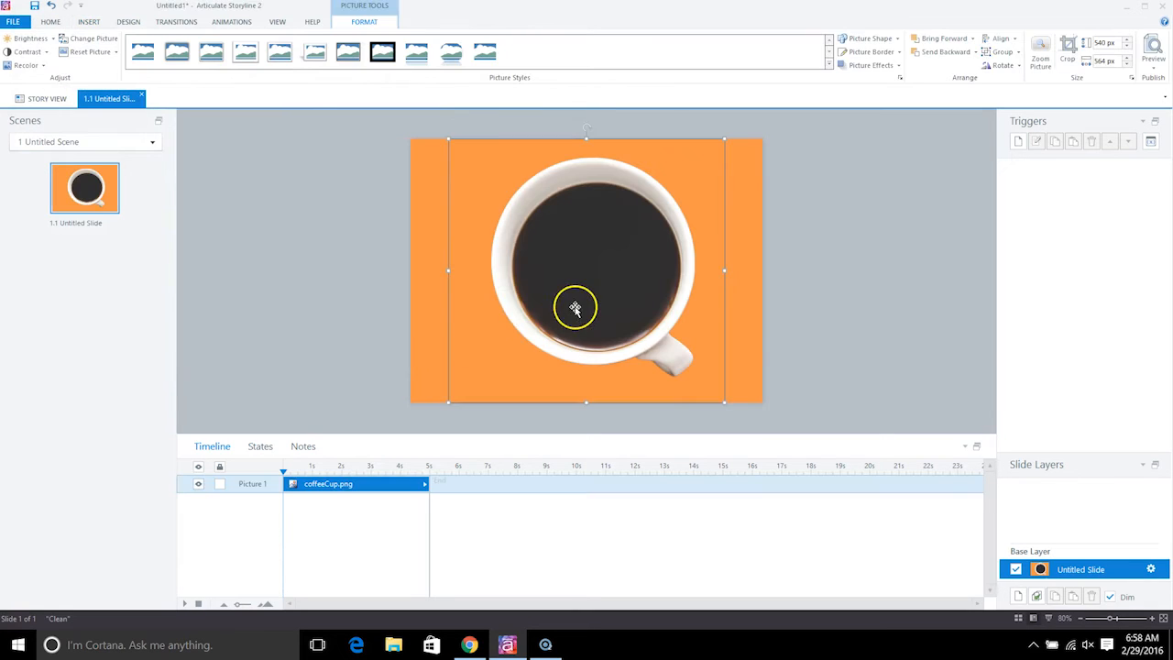
- Shrink the coffee cup picture to about 196 px wide by 188 px high and place it on the slide's left side
drag(611, 302, 569, 313)
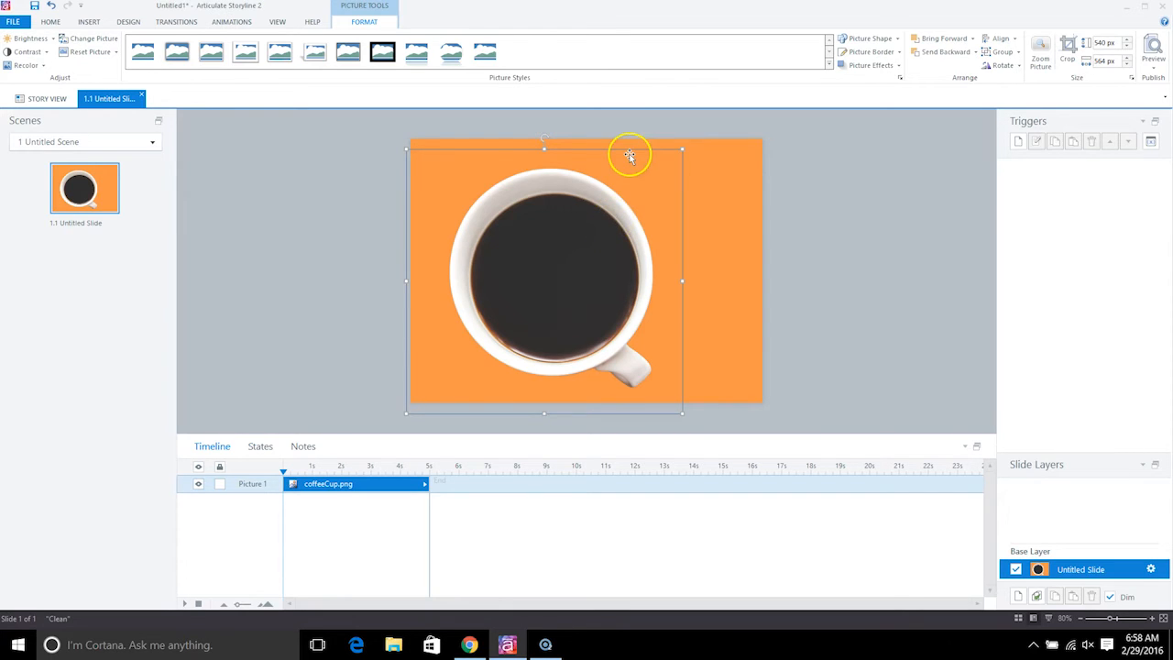
drag(682, 152, 553, 298)
drag(495, 345, 533, 259)
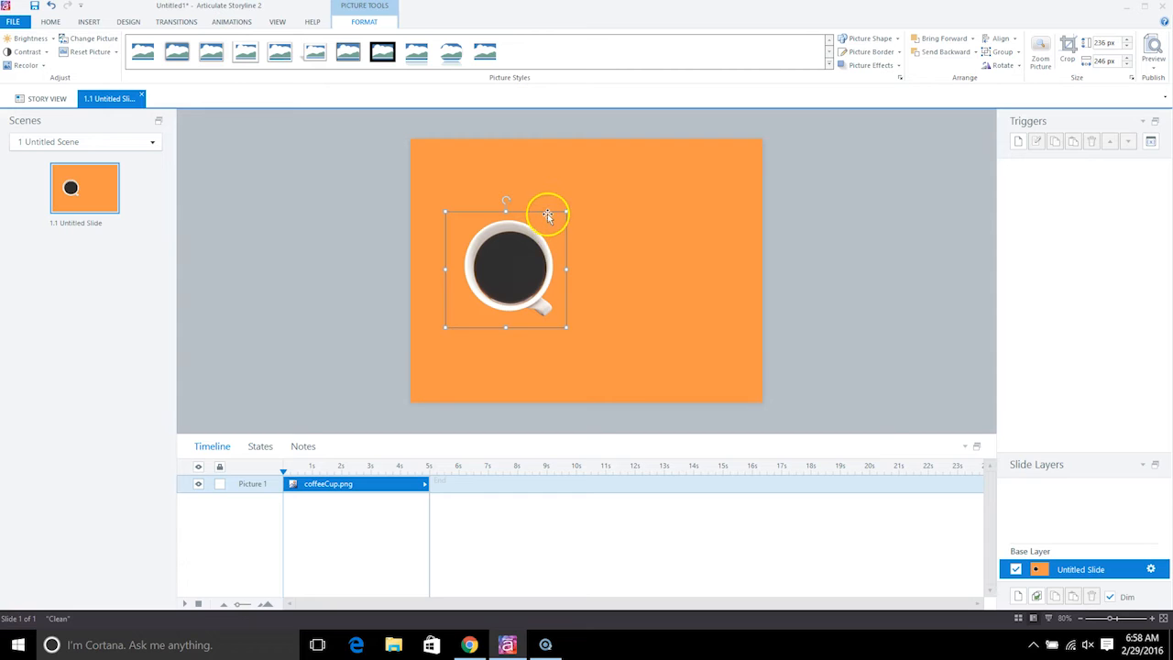
drag(563, 210, 541, 240)
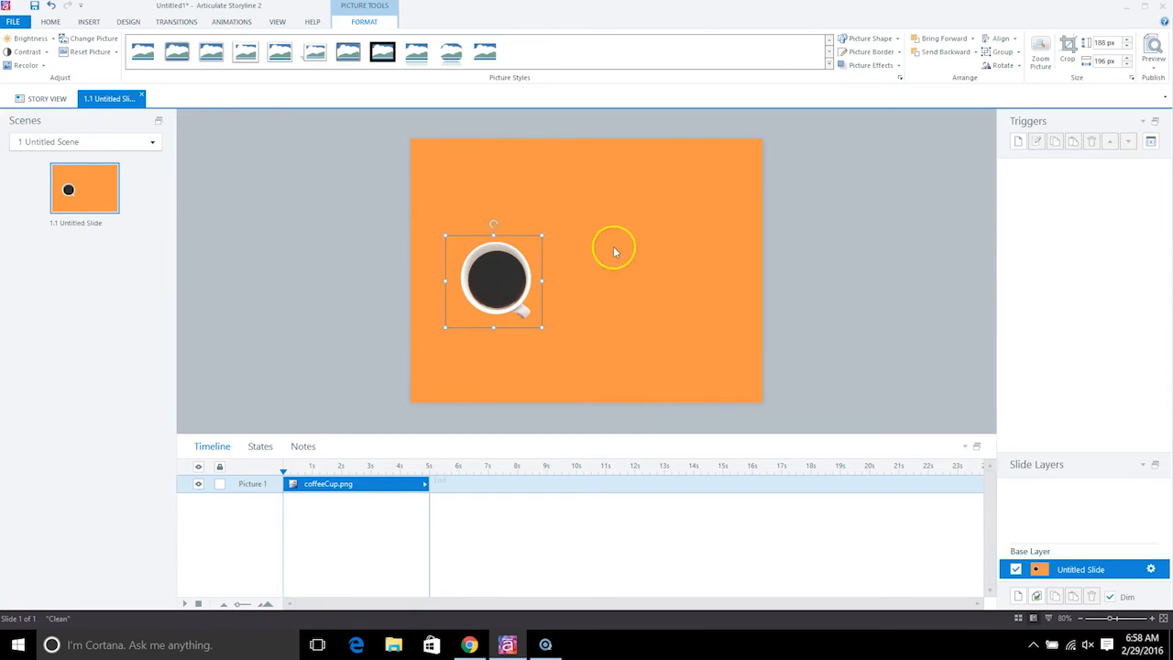
click(613, 248)
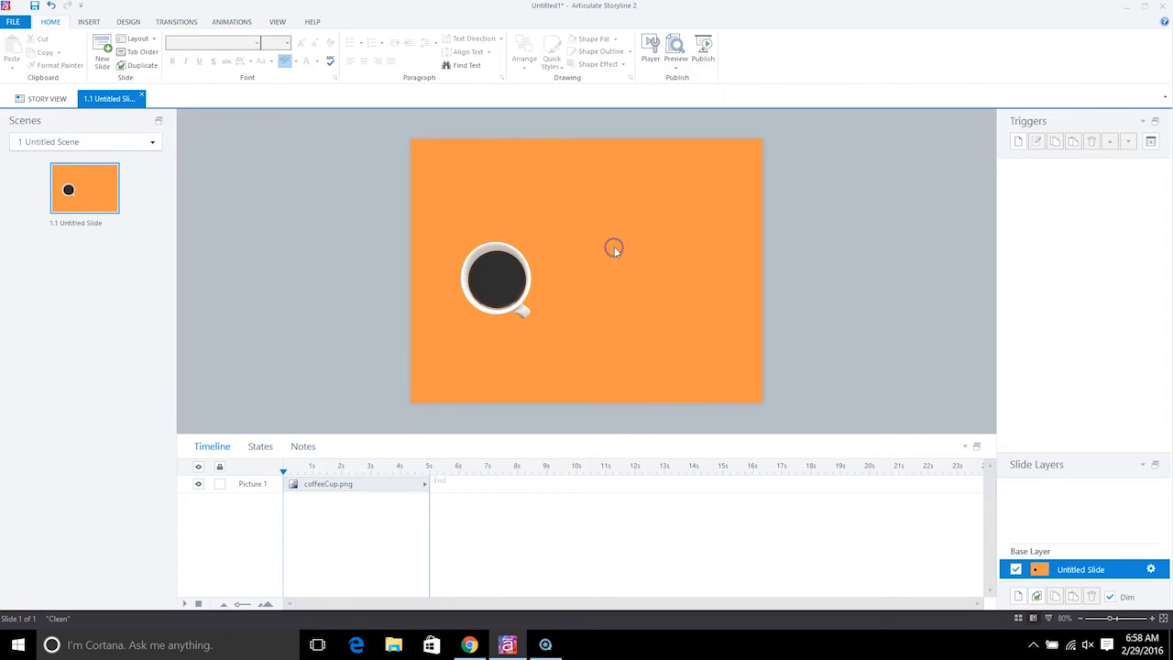
- Insert the book picture from the Desk folder onto the slide
click(88, 21)
click(161, 60)
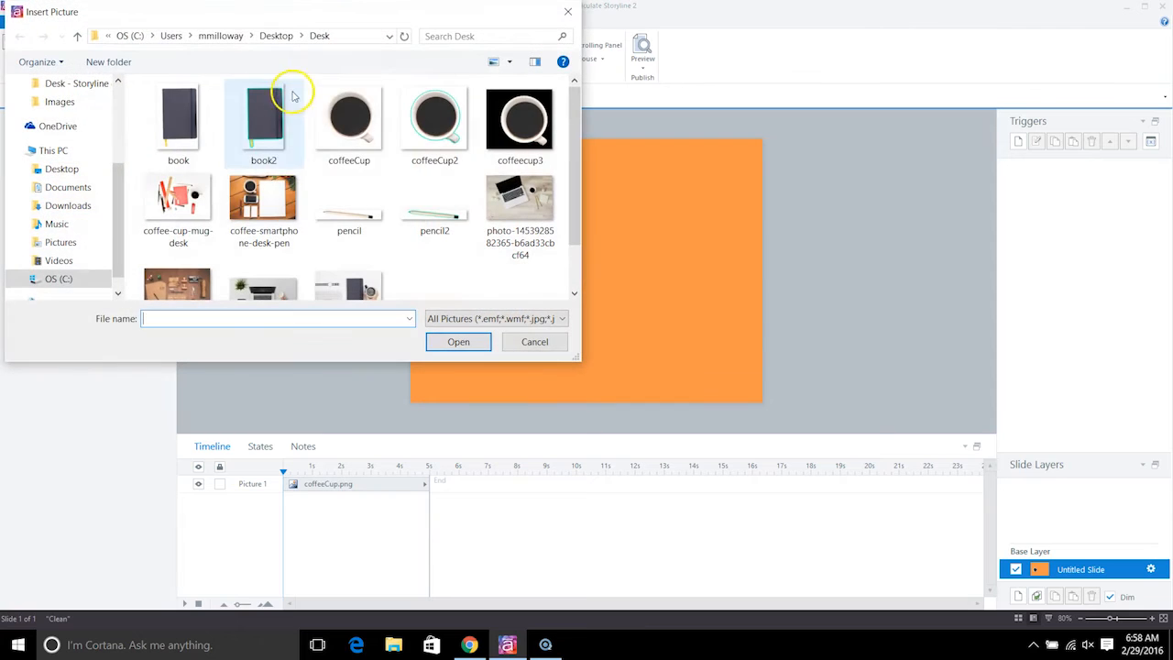
click(156, 110)
click(455, 343)
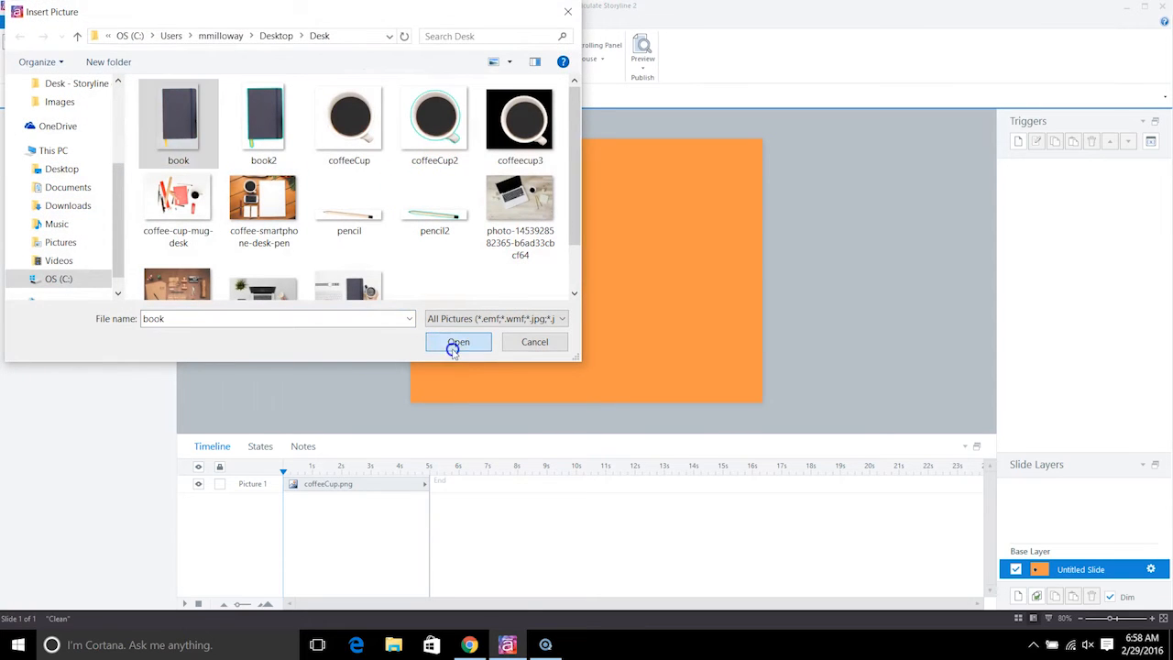
- Shrink the book picture to about 294 px wide by 470 px high and place it upright on the slide's right side
drag(507, 137, 527, 172)
drag(617, 244, 670, 244)
drag(660, 152, 637, 155)
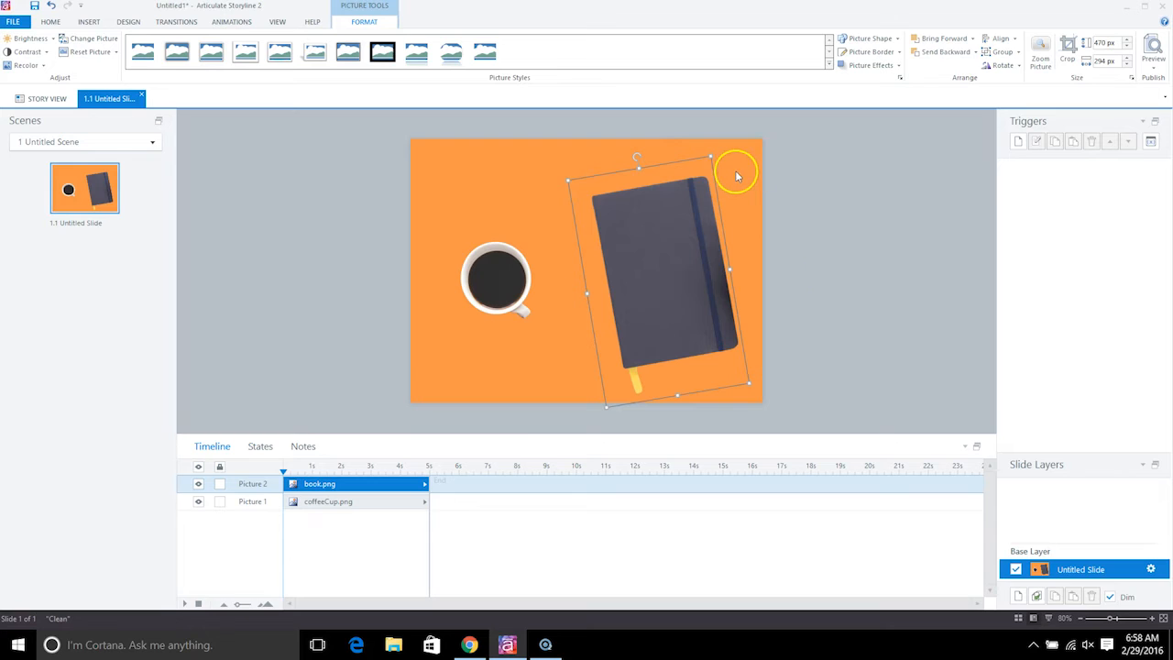
key(ctrl+z)
click(753, 223)
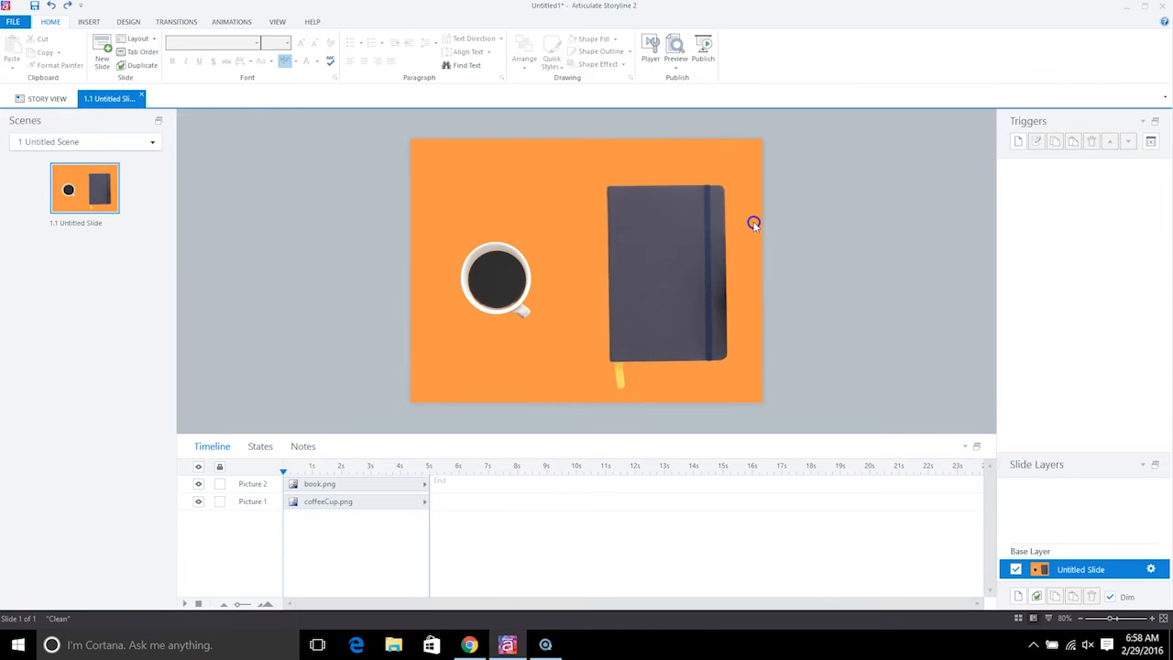
click(685, 260)
drag(677, 269, 676, 265)
click(769, 272)
- Move the coffee cup picture slightly lower and closer to the book
click(536, 277)
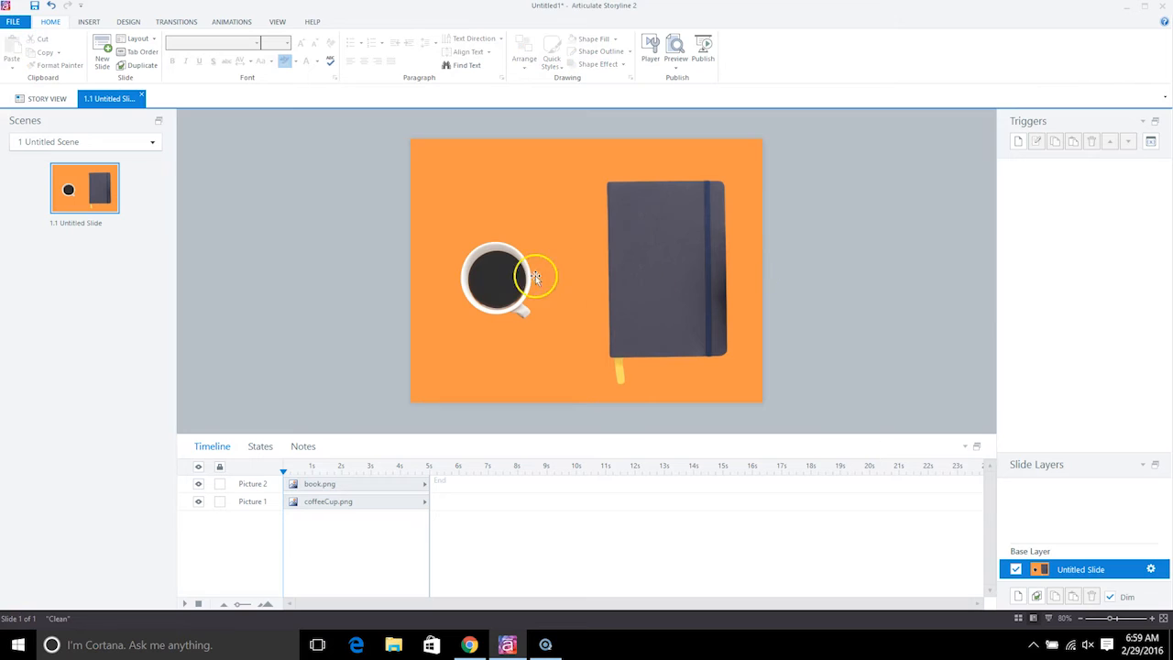
click(596, 249)
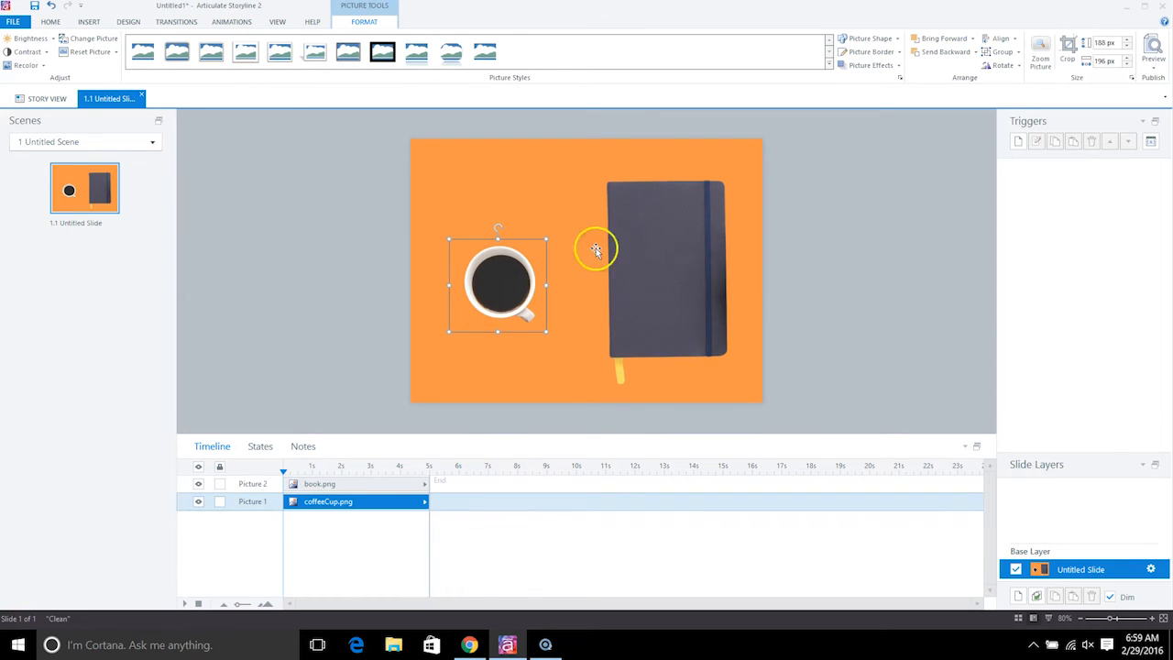
click(562, 208)
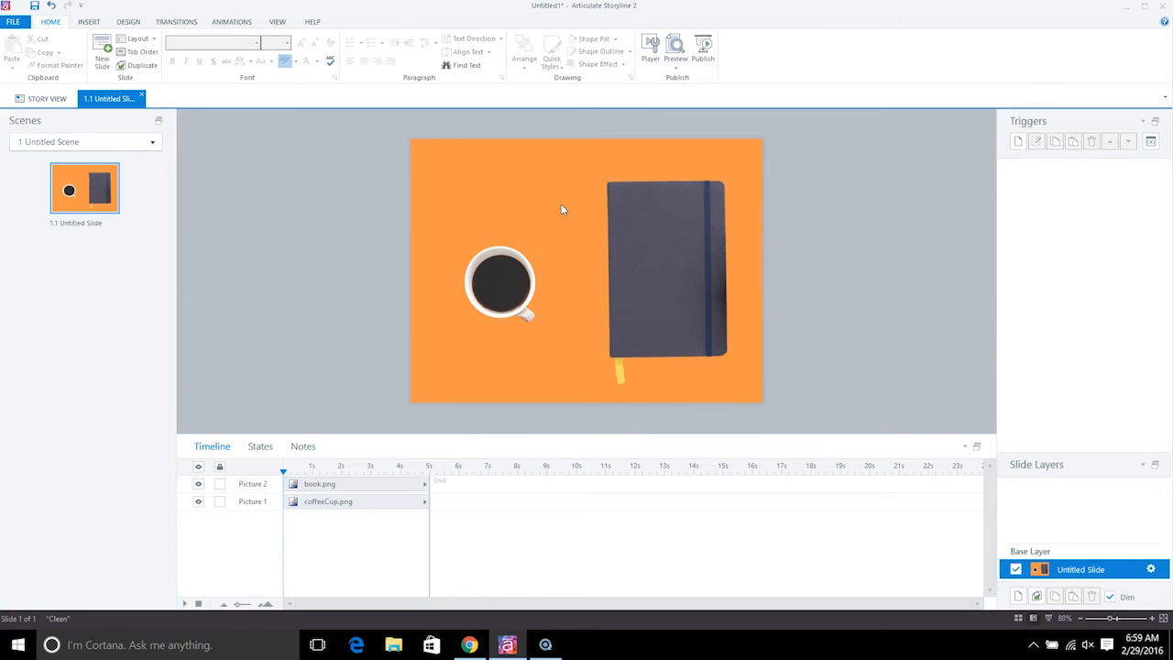
click(472, 275)
- Insert the outlined coffeeCup2 picture from the Desk folder onto the slide
click(91, 22)
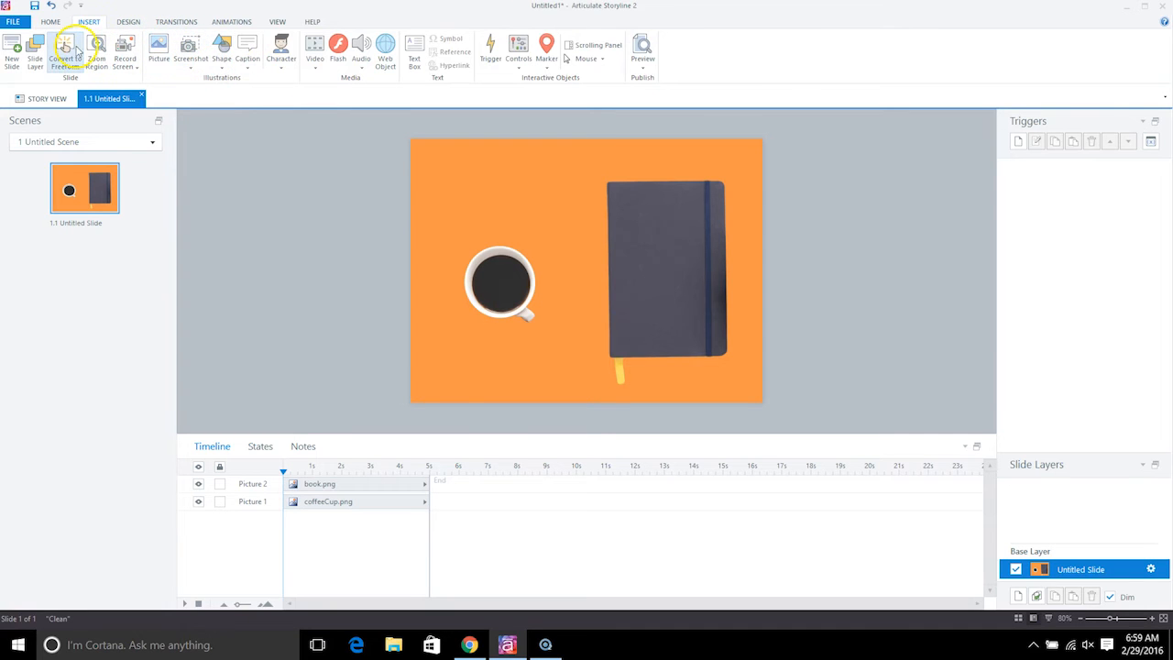
click(159, 50)
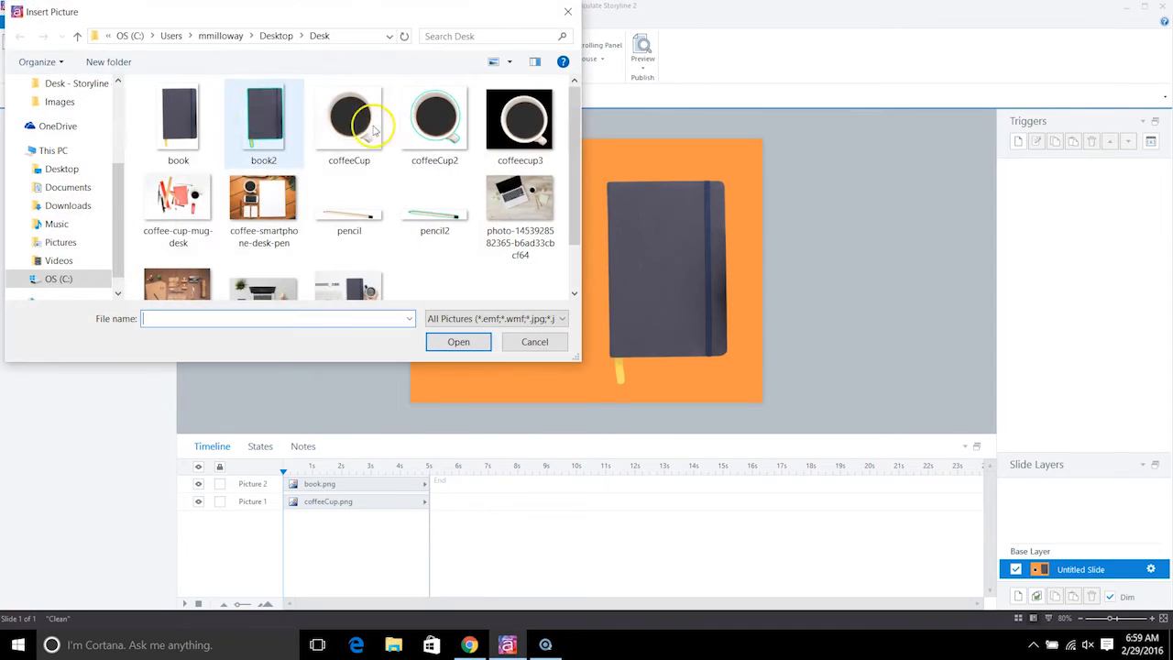
click(436, 127)
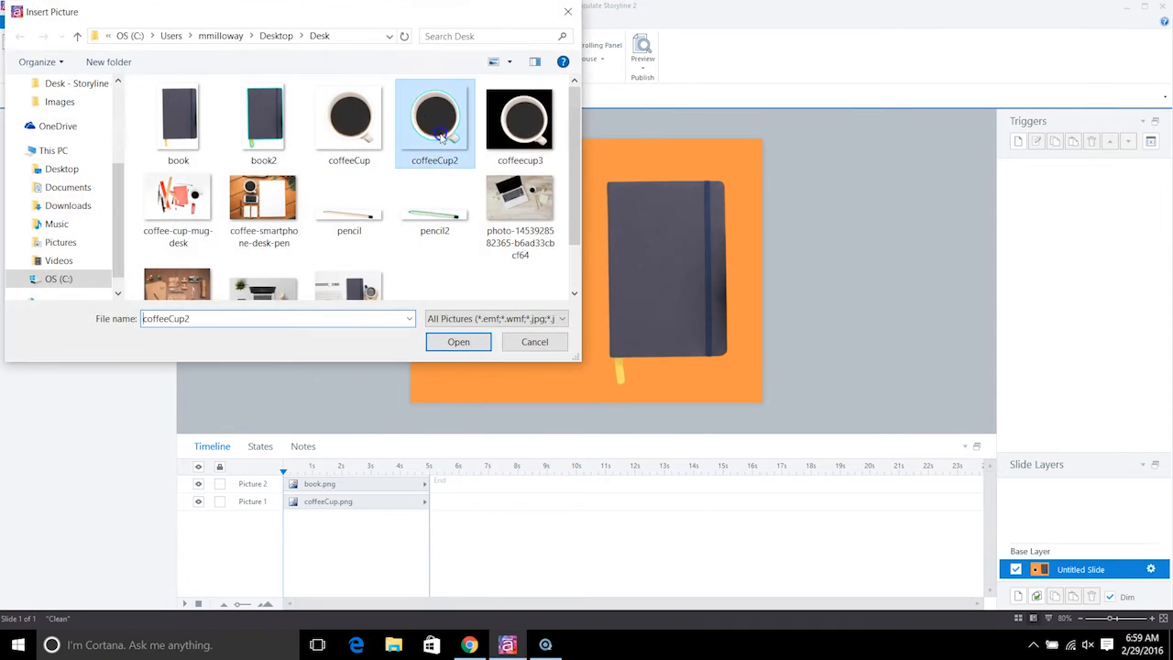
click(458, 343)
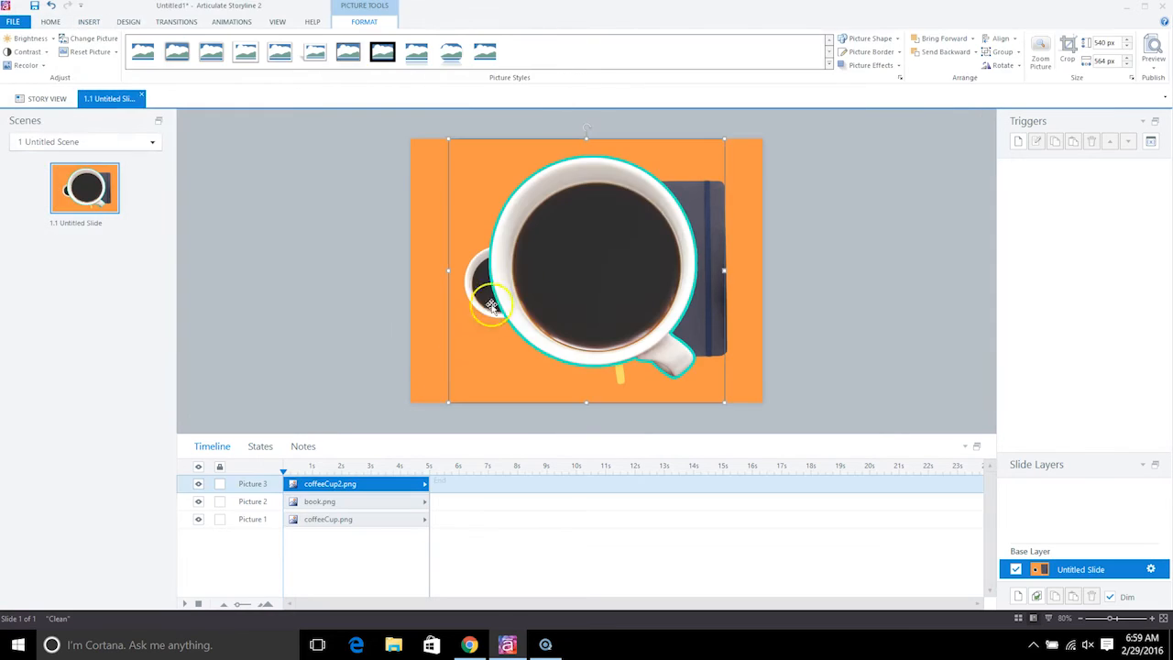
- Move the outlined coffee cup picture aside over the book and set its height to 188 px, matching the small cup
drag(584, 244, 702, 244)
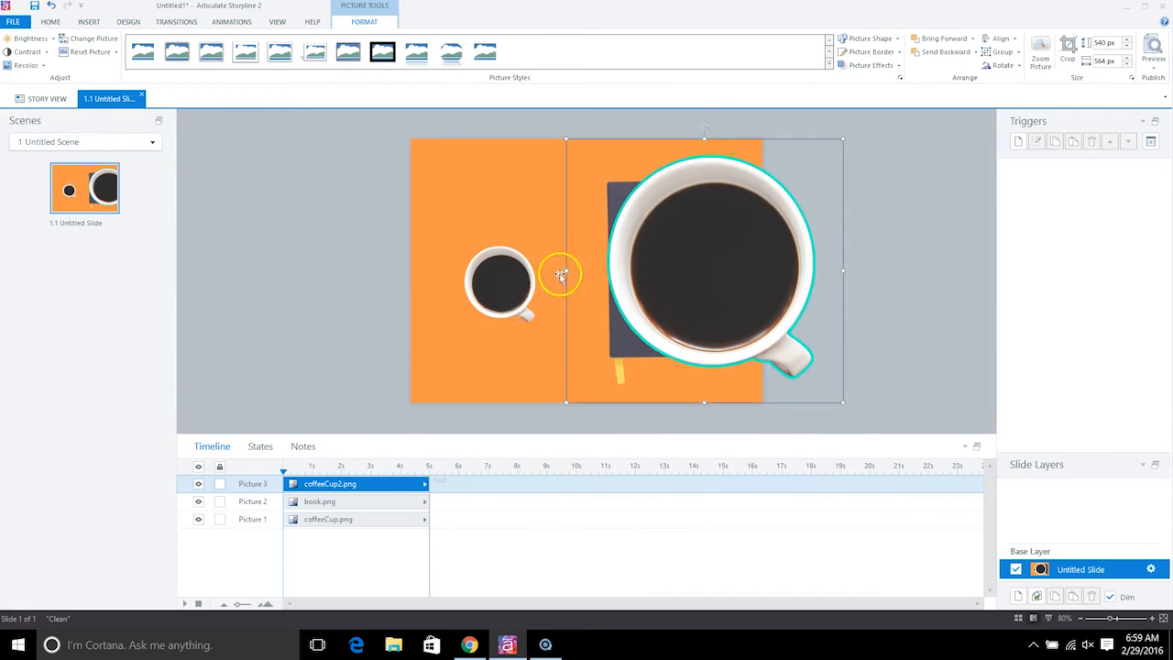
click(500, 295)
click(743, 285)
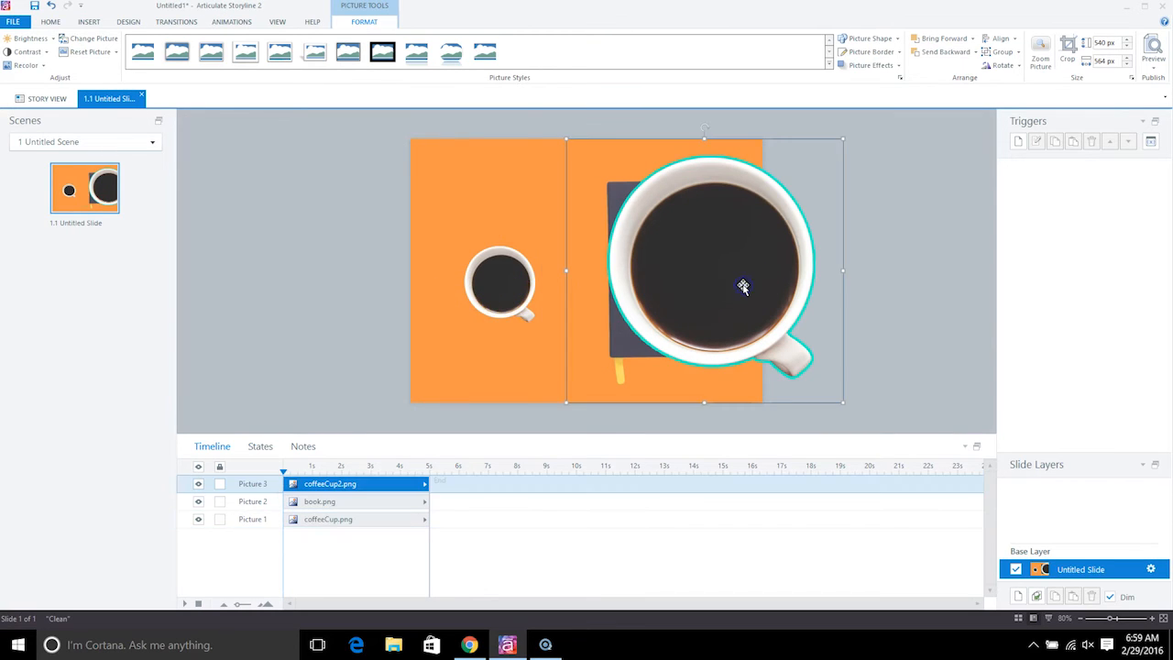
click(504, 292)
click(517, 316)
click(498, 284)
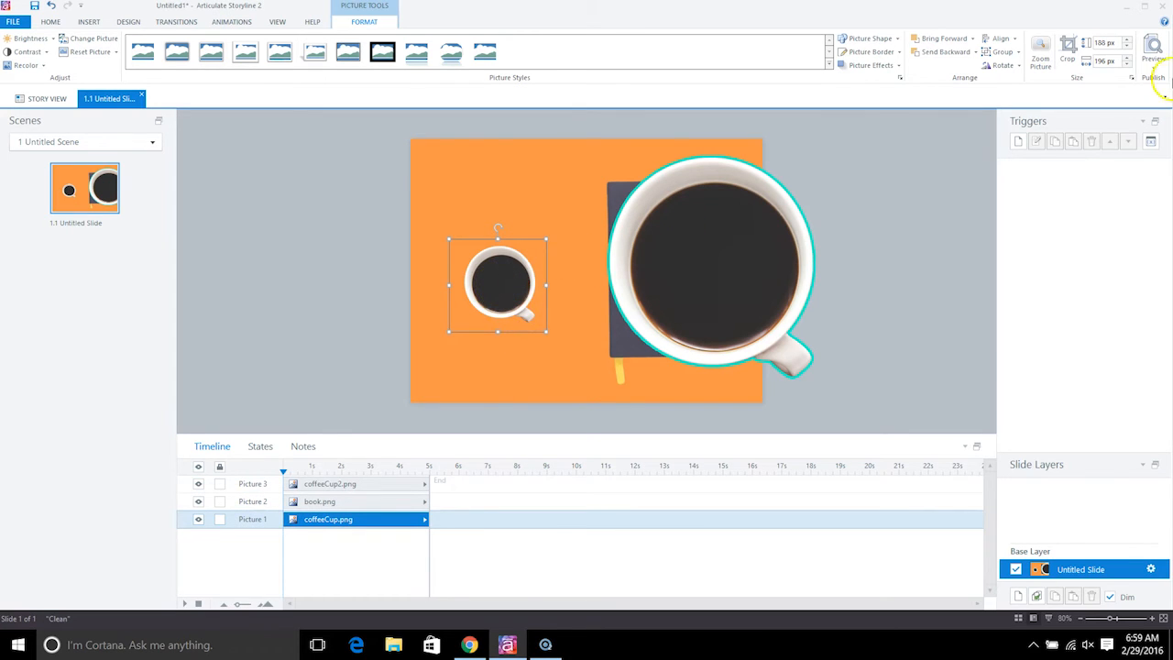
click(1105, 42)
click(783, 263)
click(676, 233)
click(1102, 45)
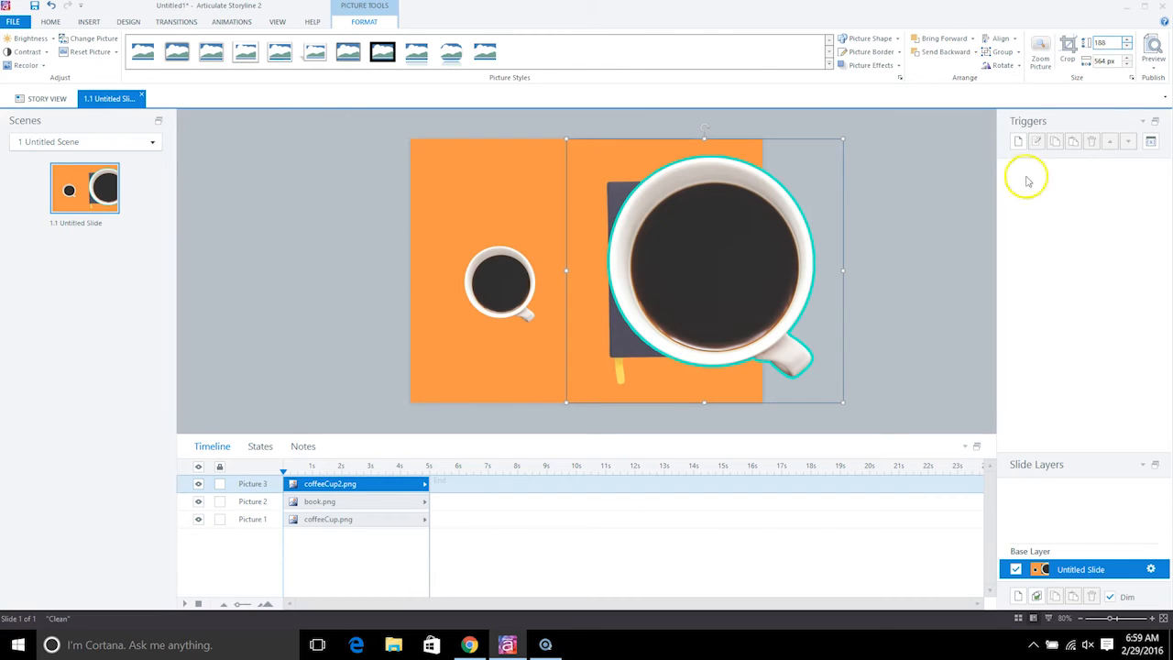
click(953, 256)
- Place the outlined coffee cup picture above and slightly right of the original cup, clear of the book
click(628, 188)
click(626, 197)
drag(627, 197, 562, 214)
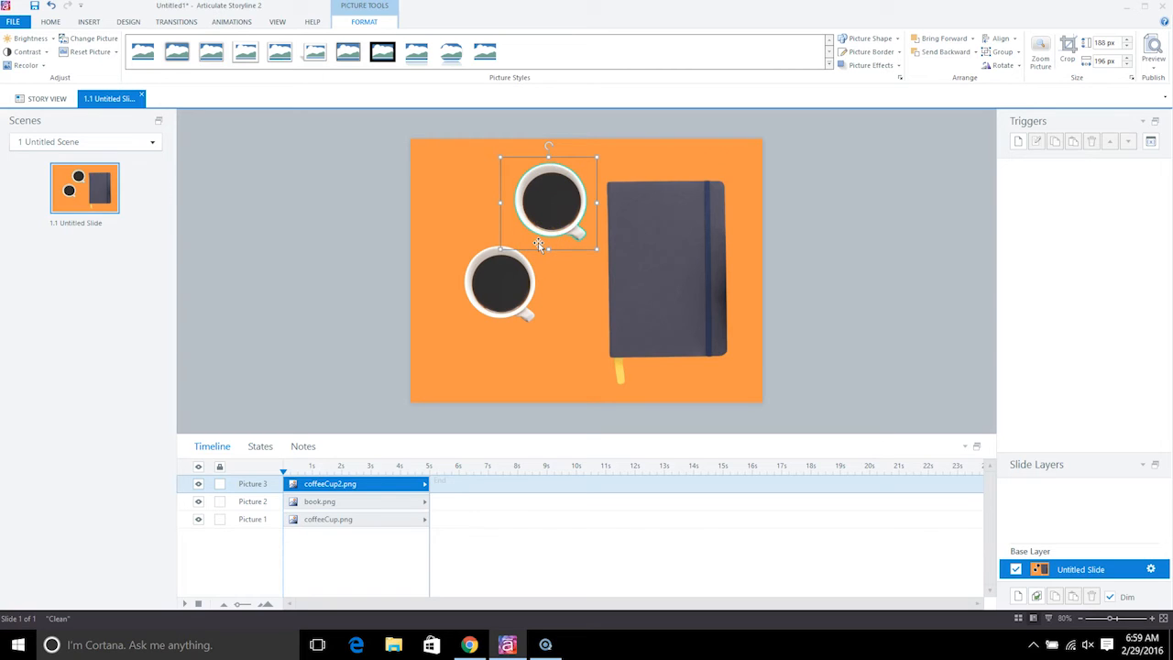
- Apply the Wheel entrance animation to the outlined coffee cup picture
click(234, 23)
click(53, 66)
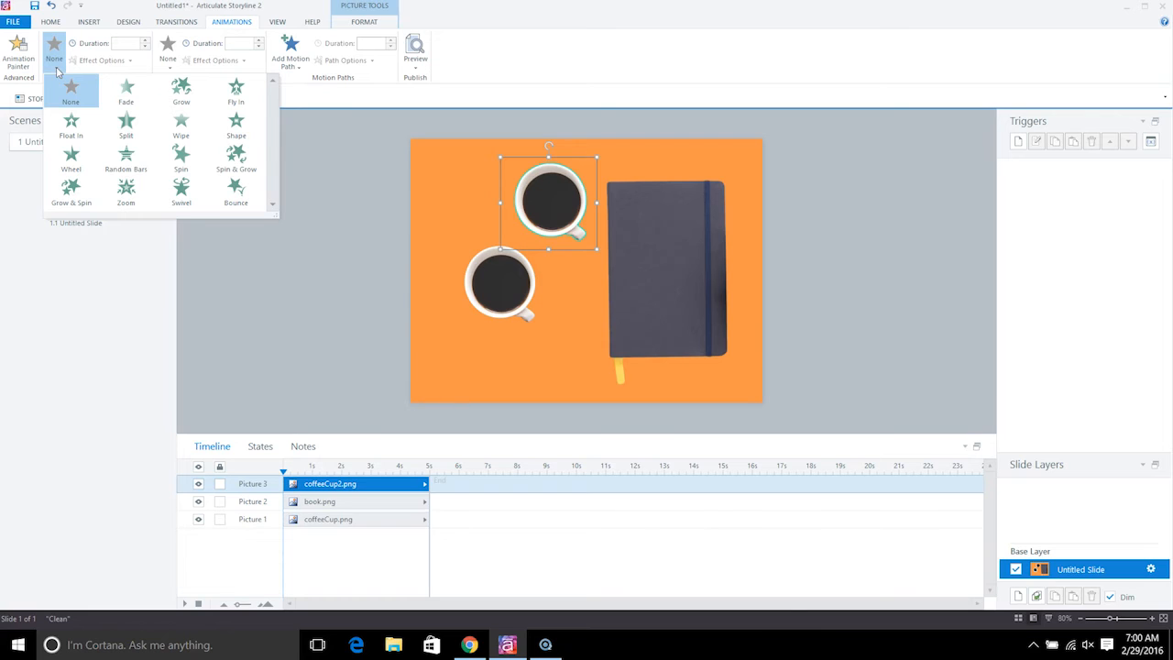
click(73, 163)
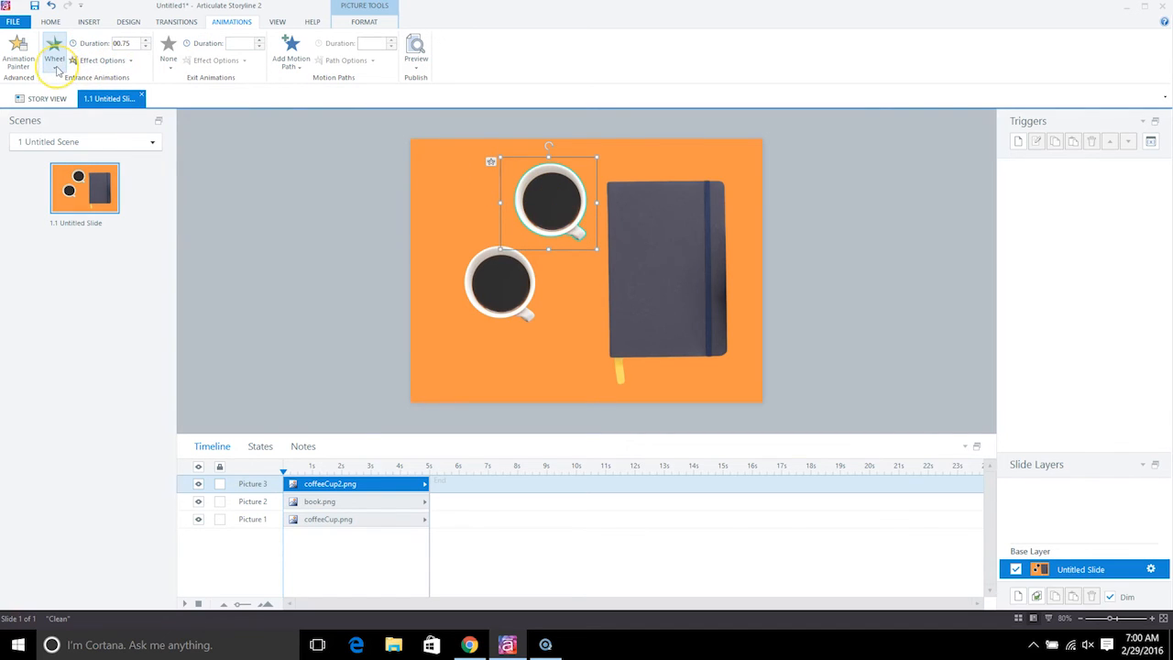
- Copy the animated outlined cup and add a Hover state to the original coffee cup picture
right_click(549, 203)
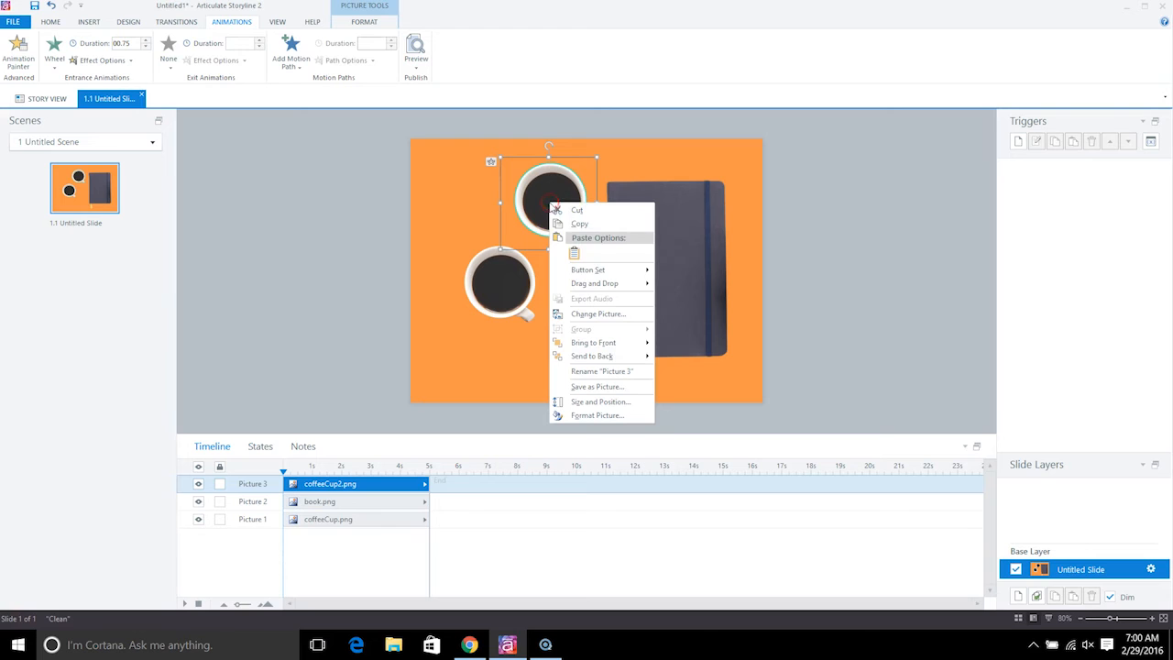
click(596, 223)
click(508, 303)
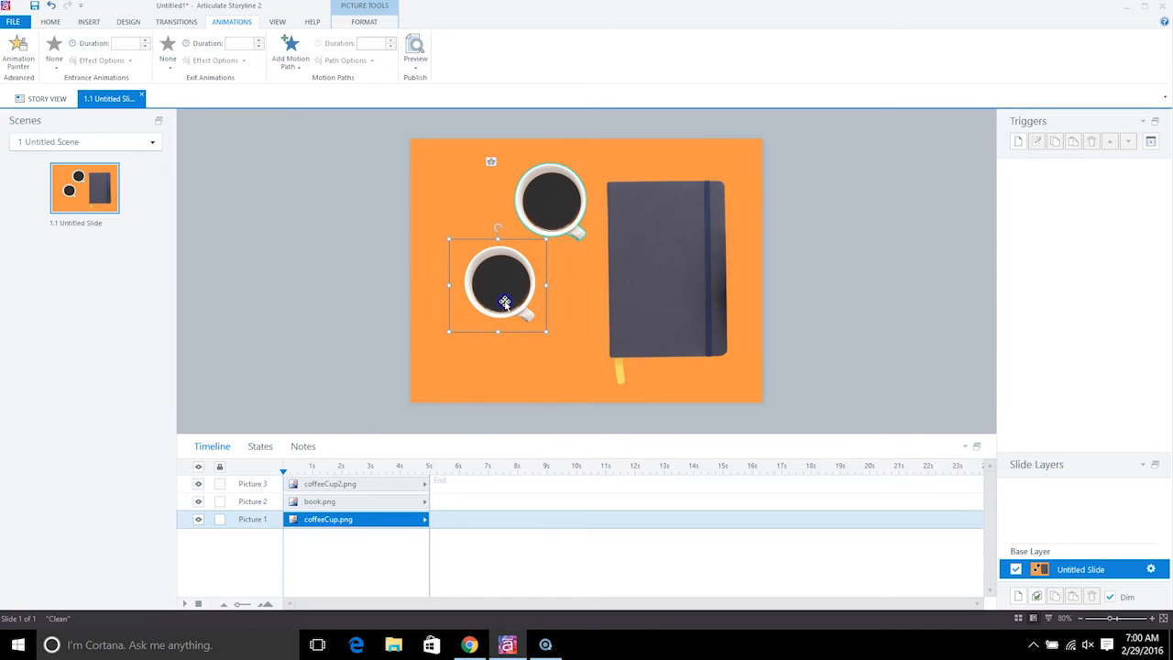
click(253, 447)
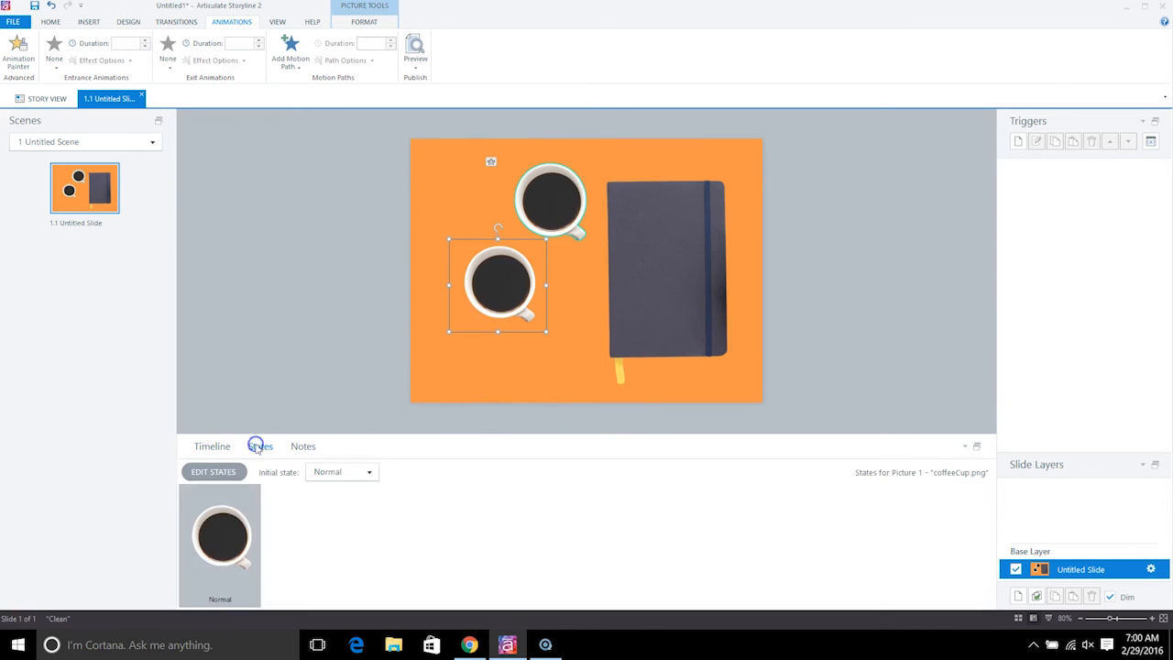
click(211, 471)
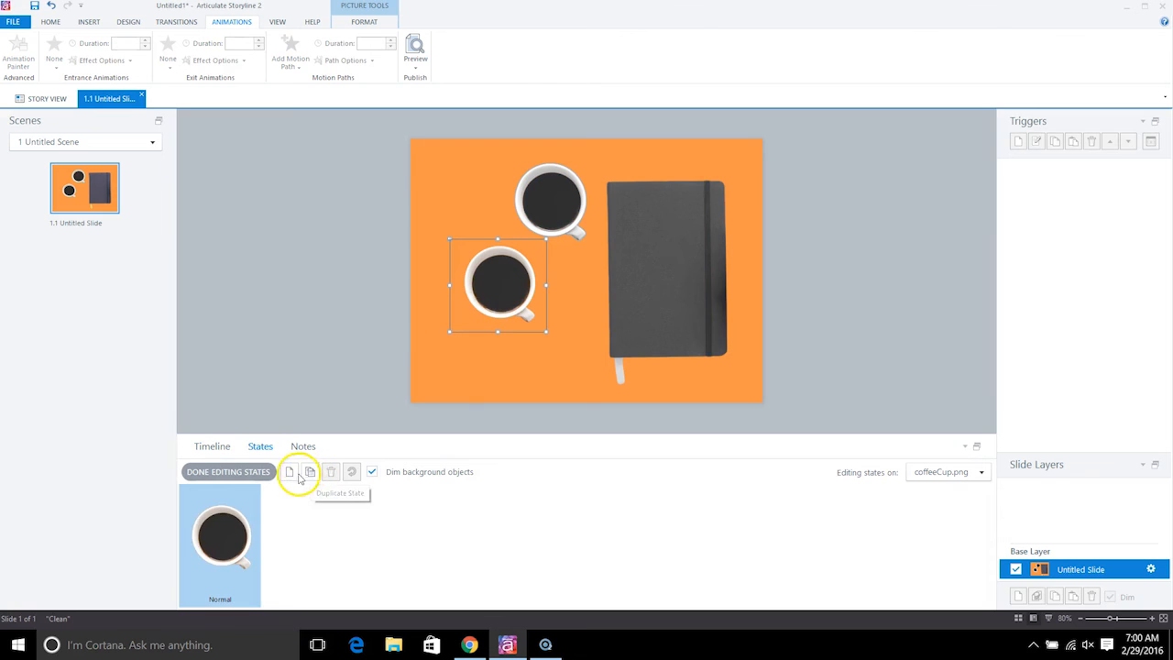
click(292, 471)
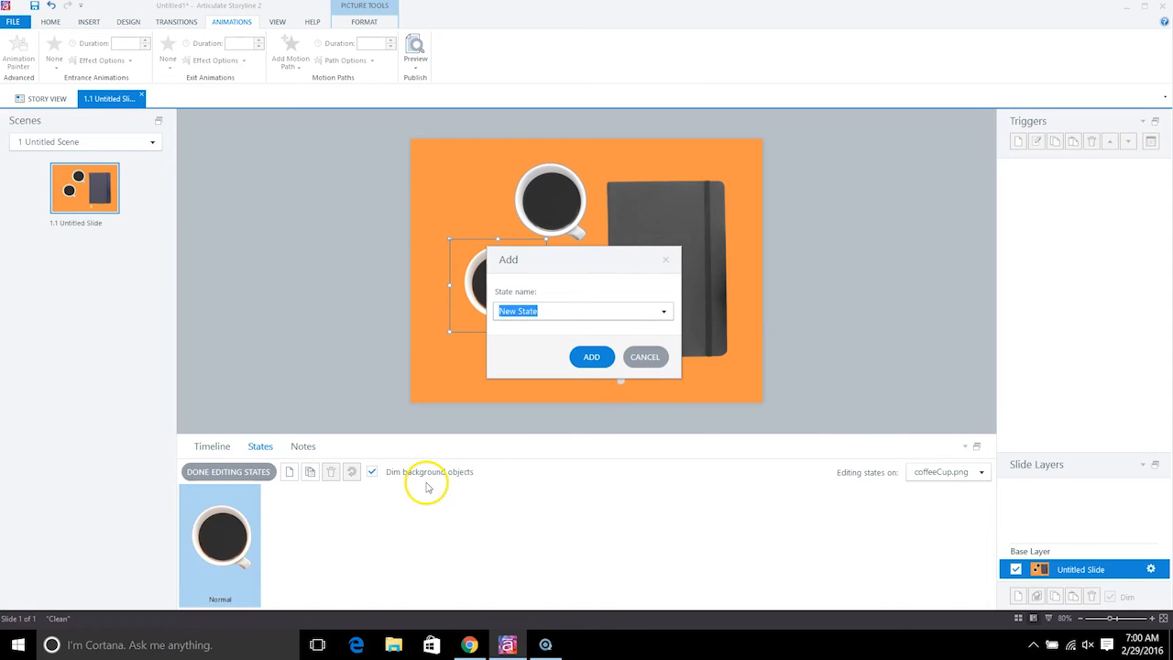
click(591, 357)
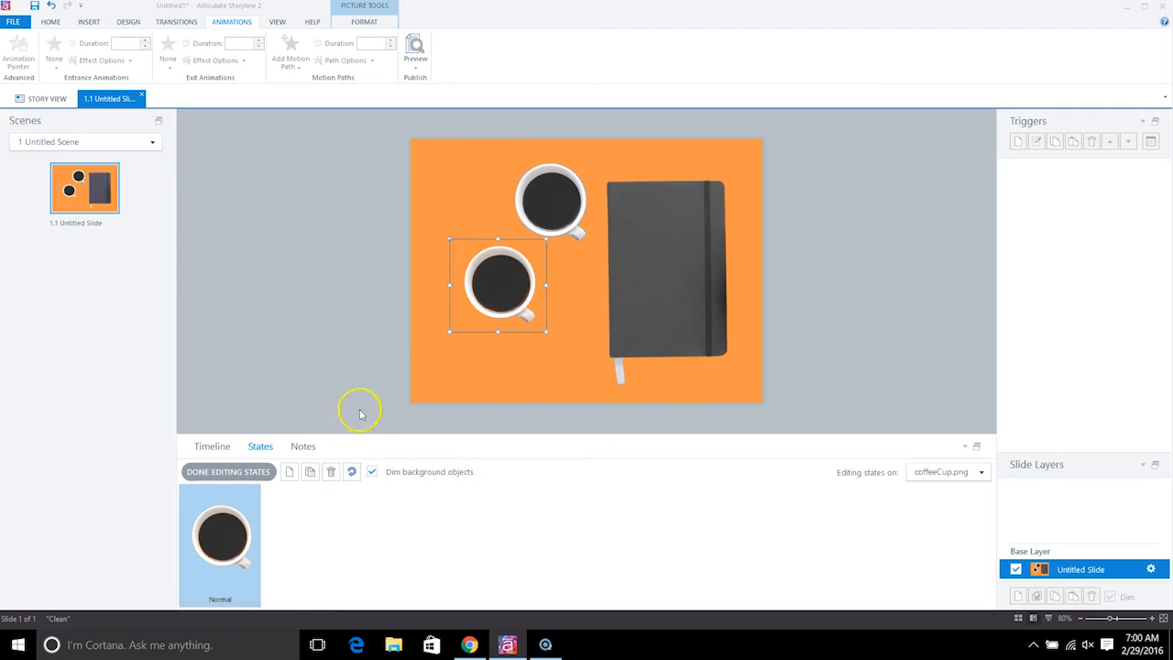
- Paste the copied outlined cup into the original coffee cup's Hover state
click(408, 311)
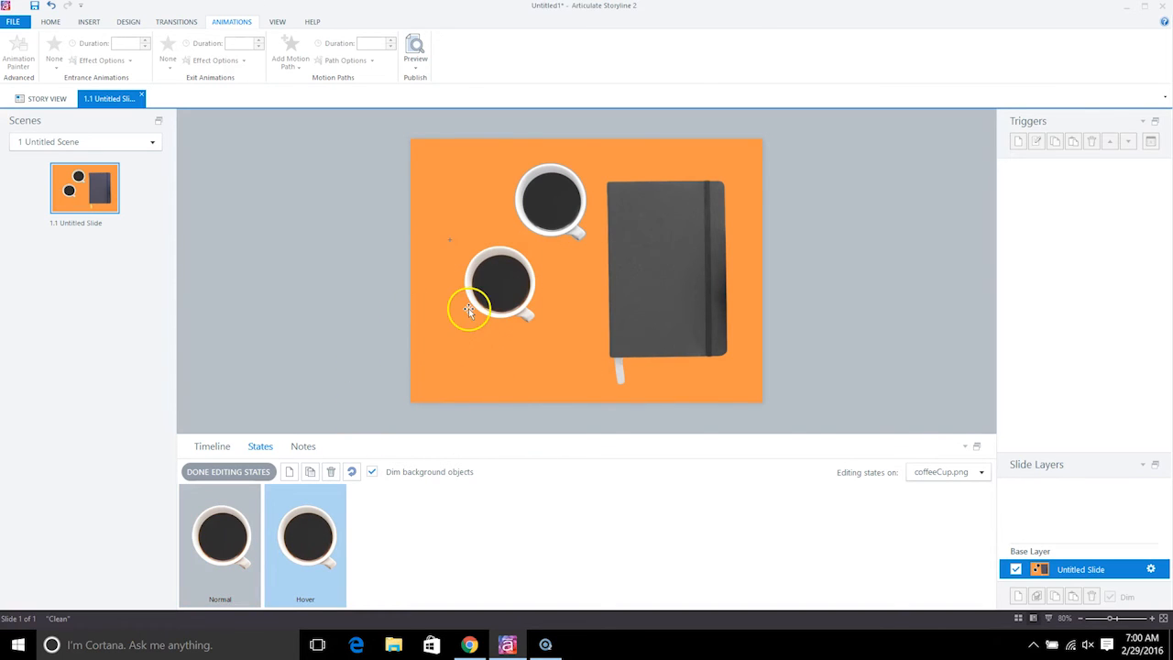
key(ctrl+v)
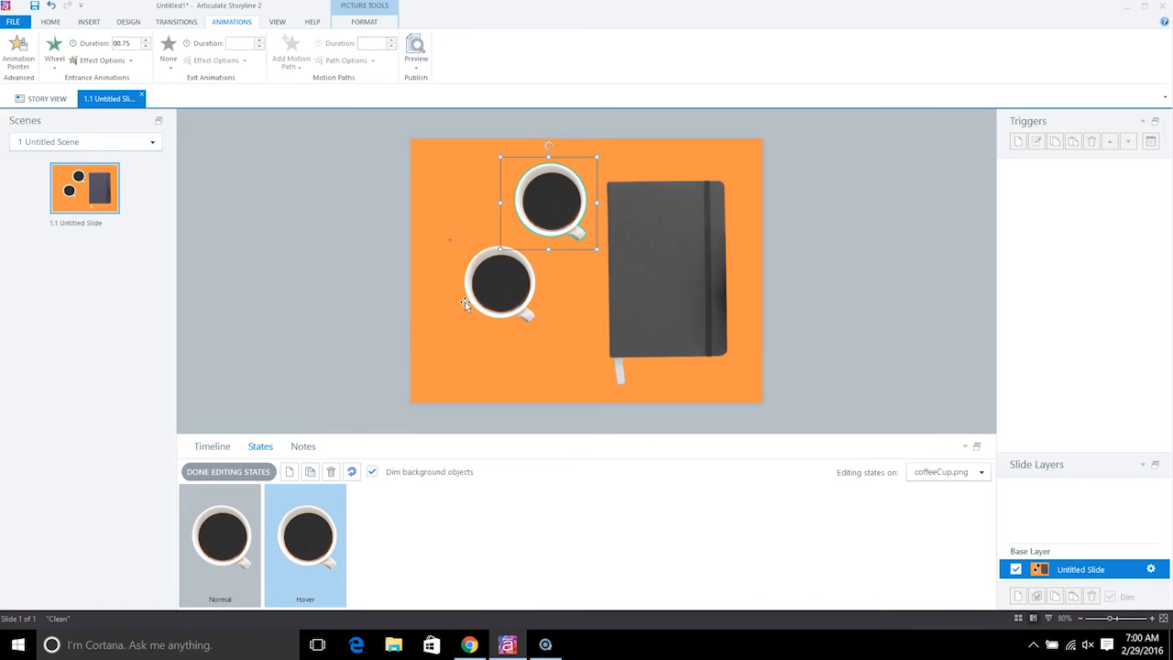
click(500, 213)
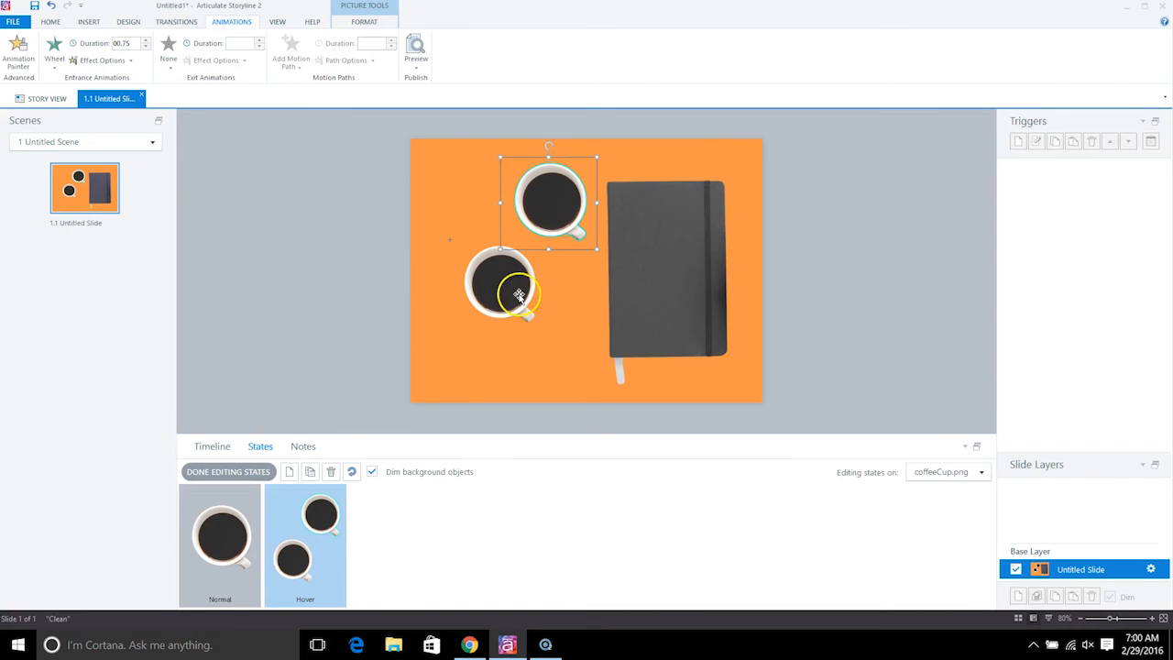
right_click(538, 224)
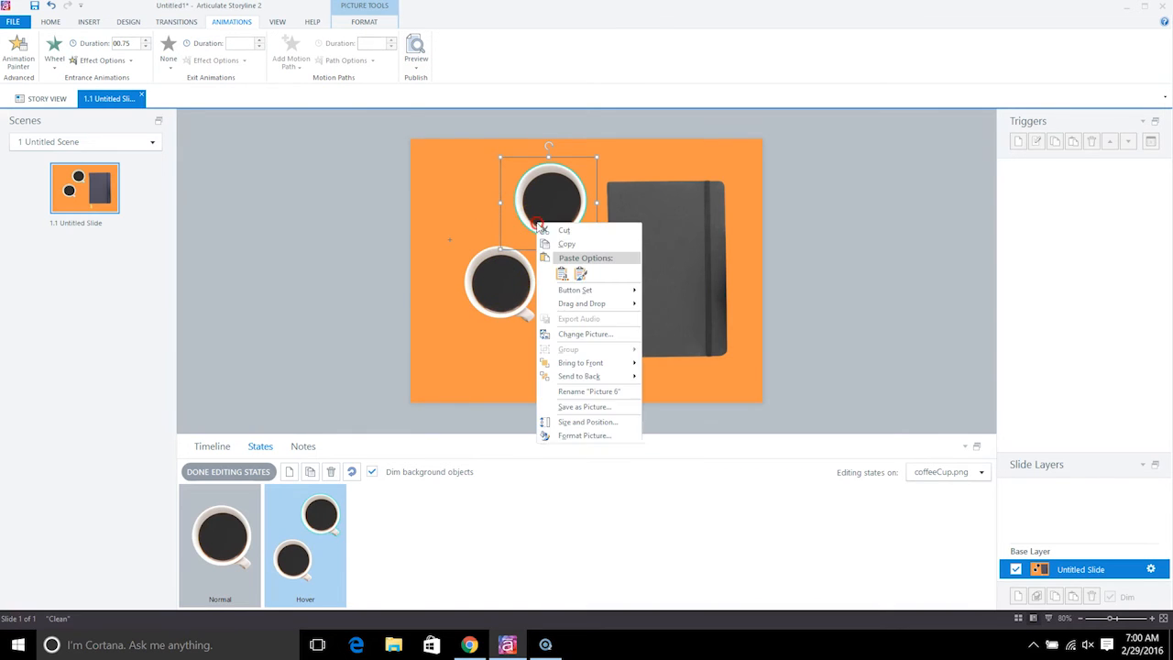
click(610, 436)
click(757, 502)
- Set the pasted cup's horizontal position to 0, align it vertically over the original cup, and finish editing the states
right_click(561, 217)
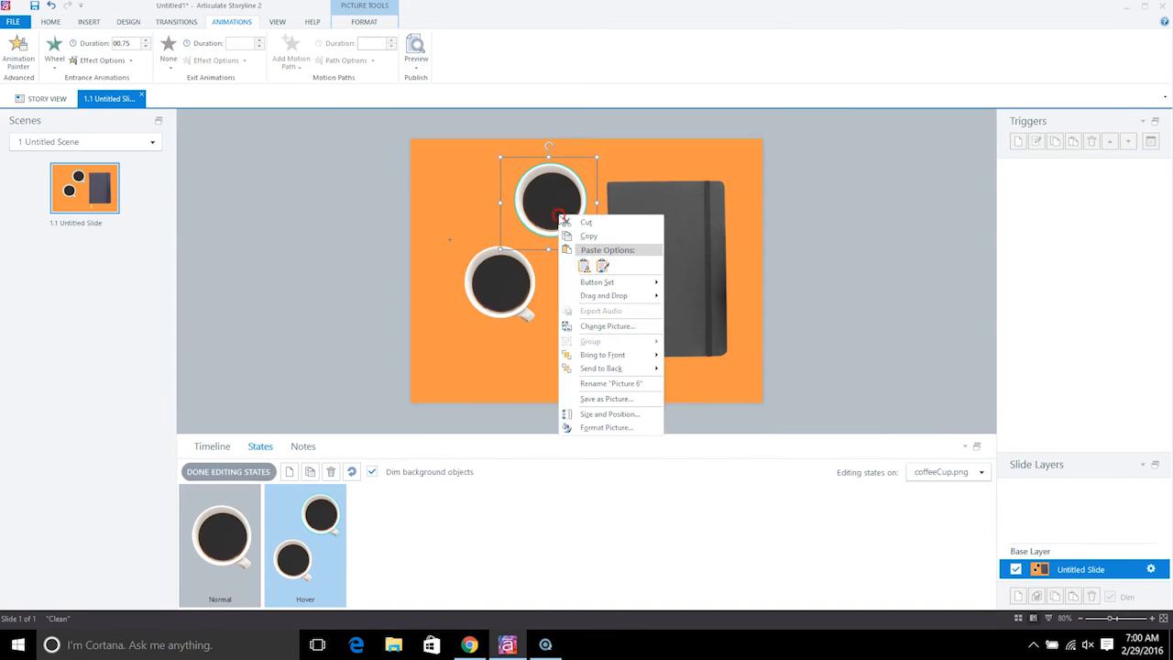
click(615, 414)
drag(526, 157, 736, 151)
click(683, 224)
text(0)
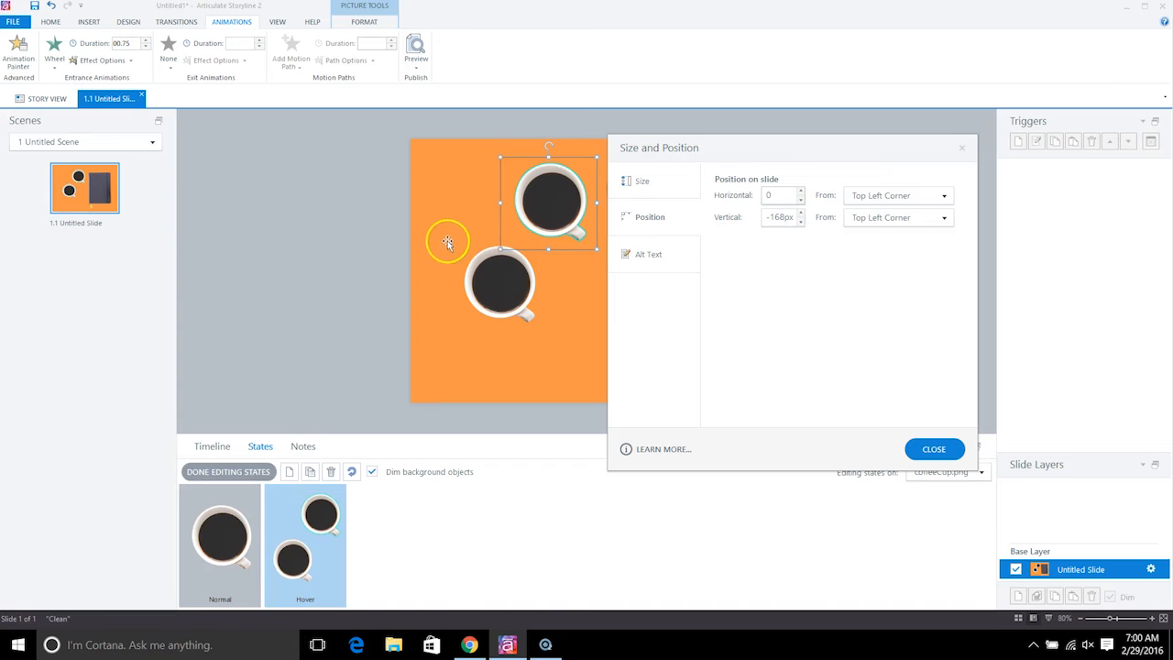
click(790, 217)
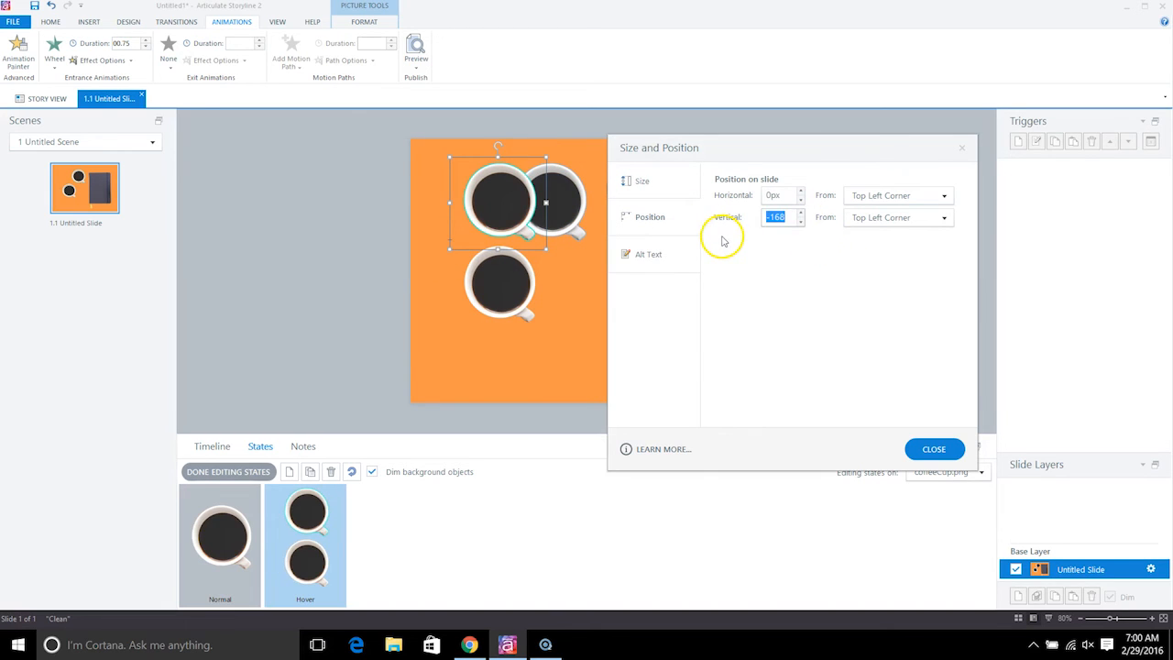
click(934, 448)
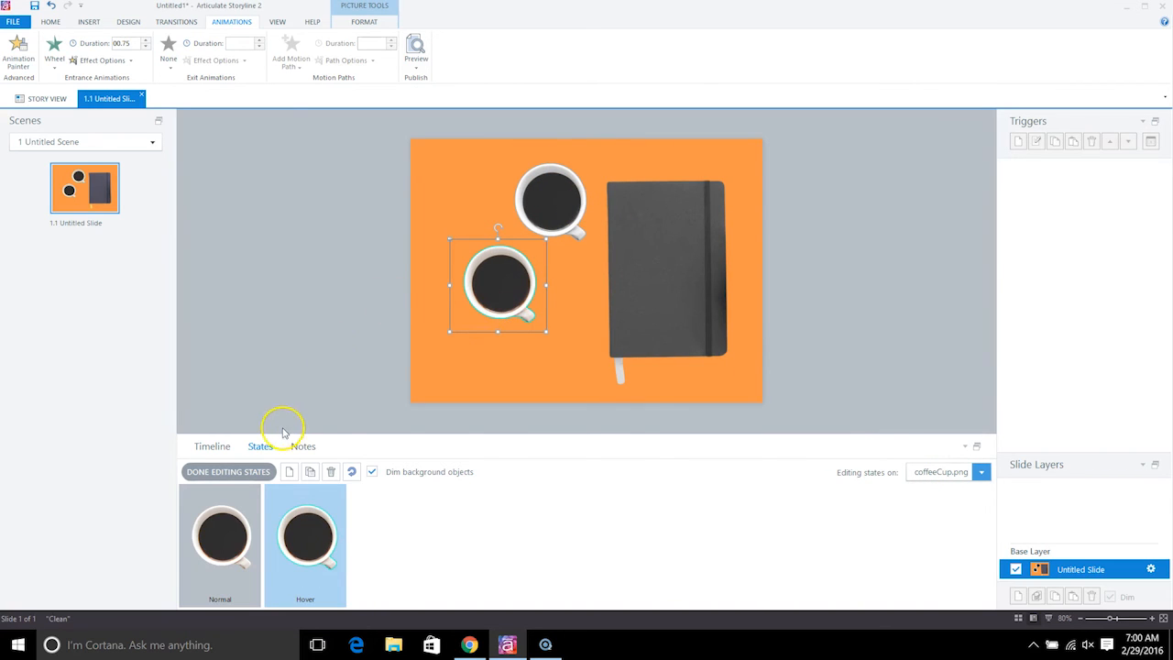
click(262, 478)
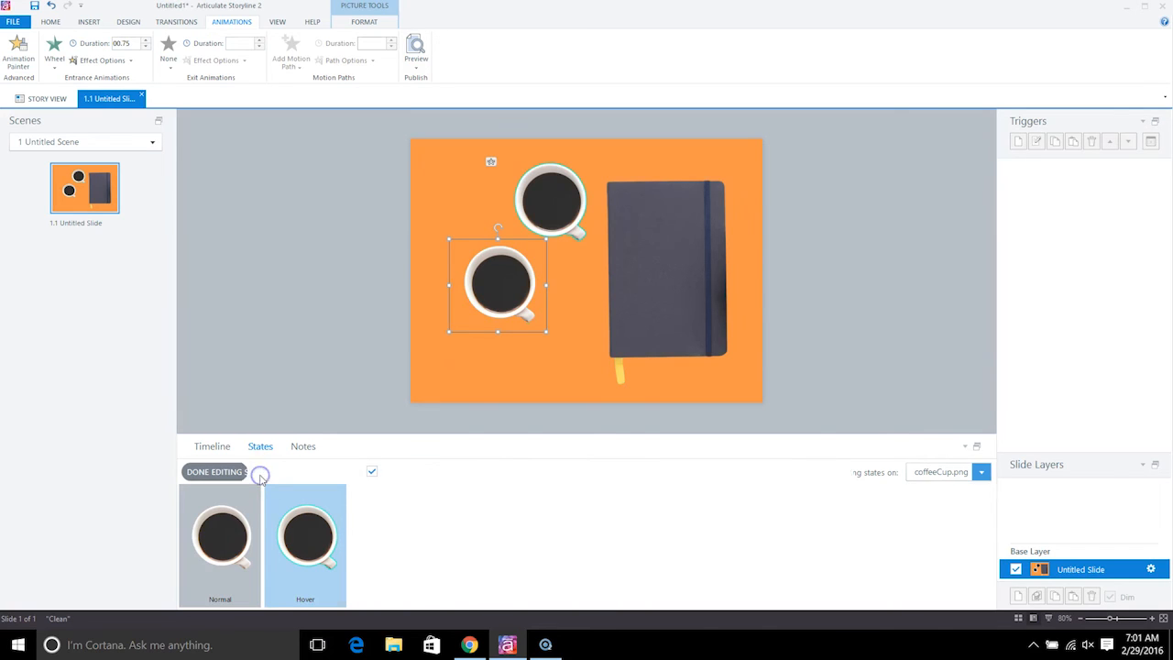
- Delete the separate outlined coffee cup picture from the slide
click(590, 297)
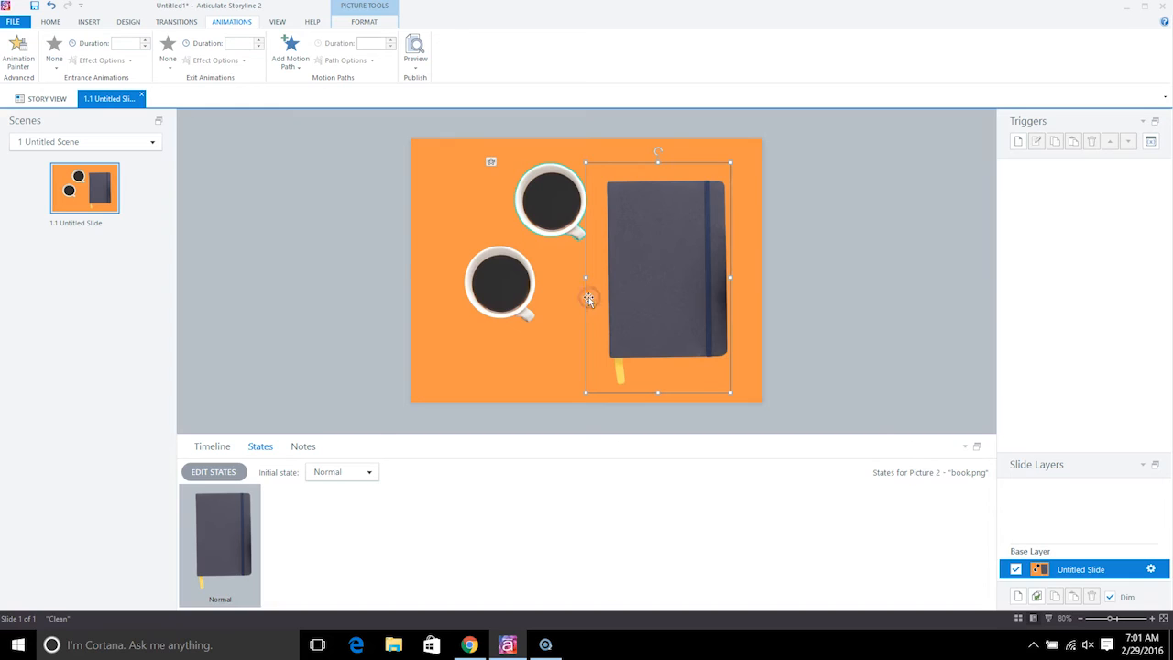
click(511, 374)
click(534, 205)
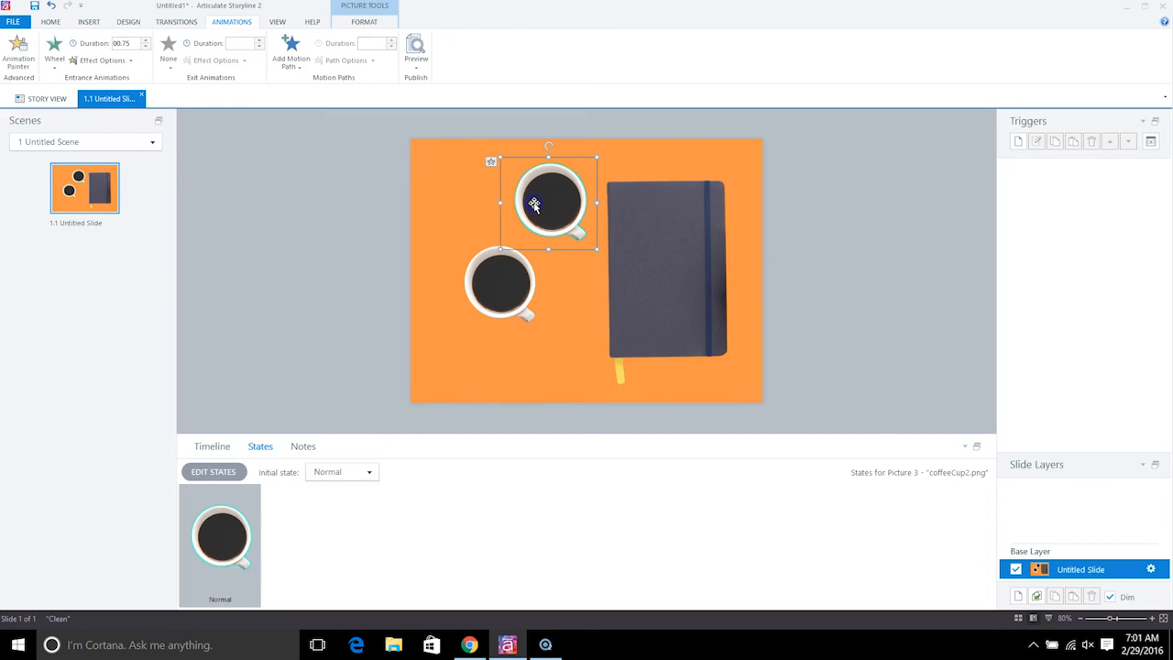
key(Delete)
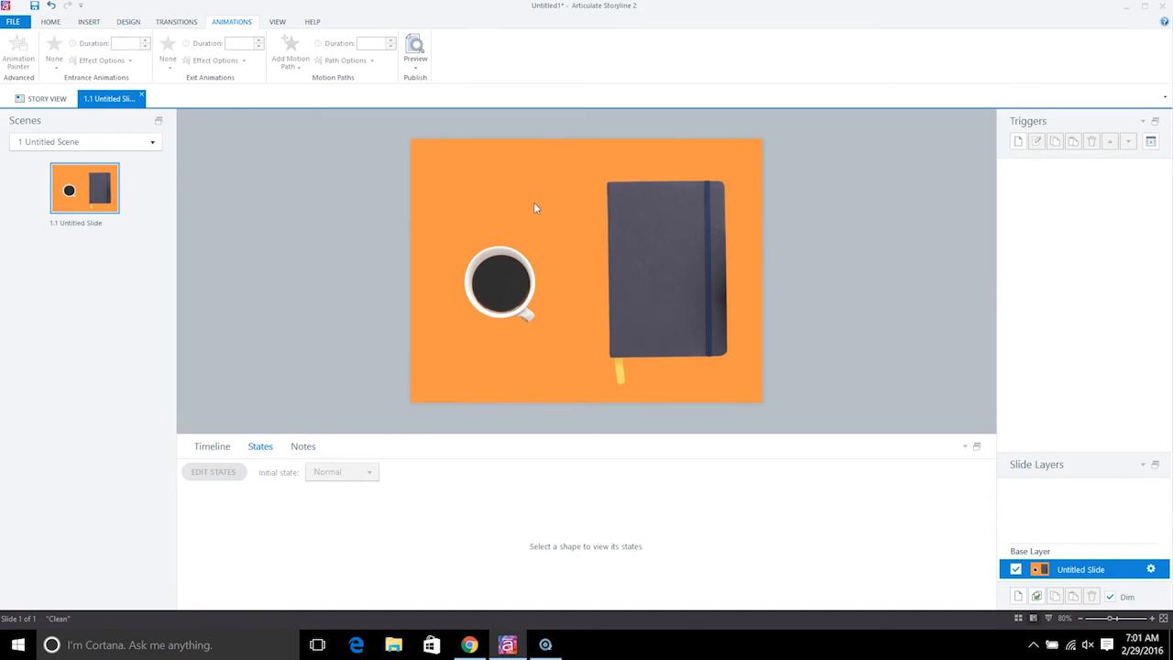
- Preview this slide to check the coffee cup's hover animation, and close the preview
click(417, 66)
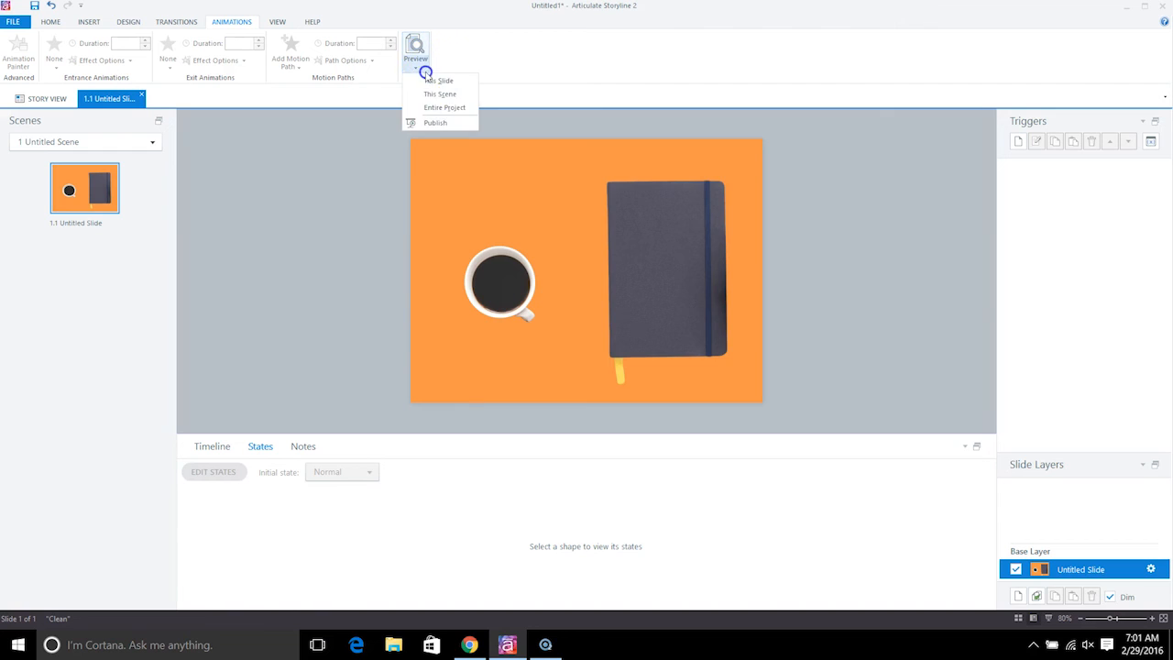
click(431, 81)
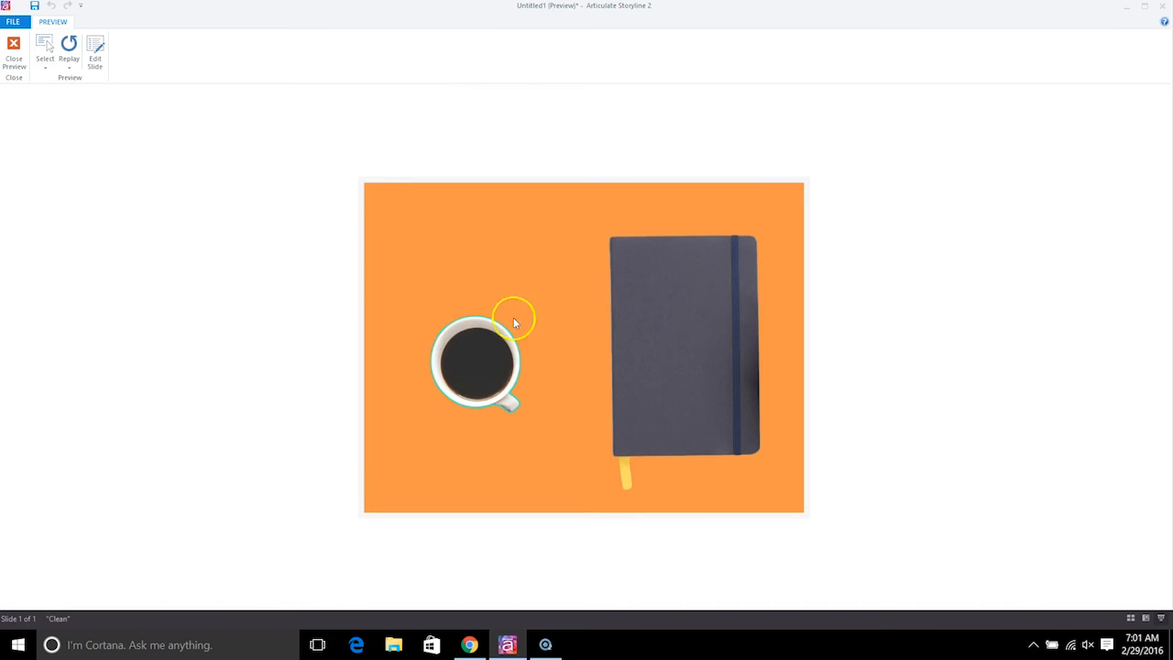
click(14, 50)
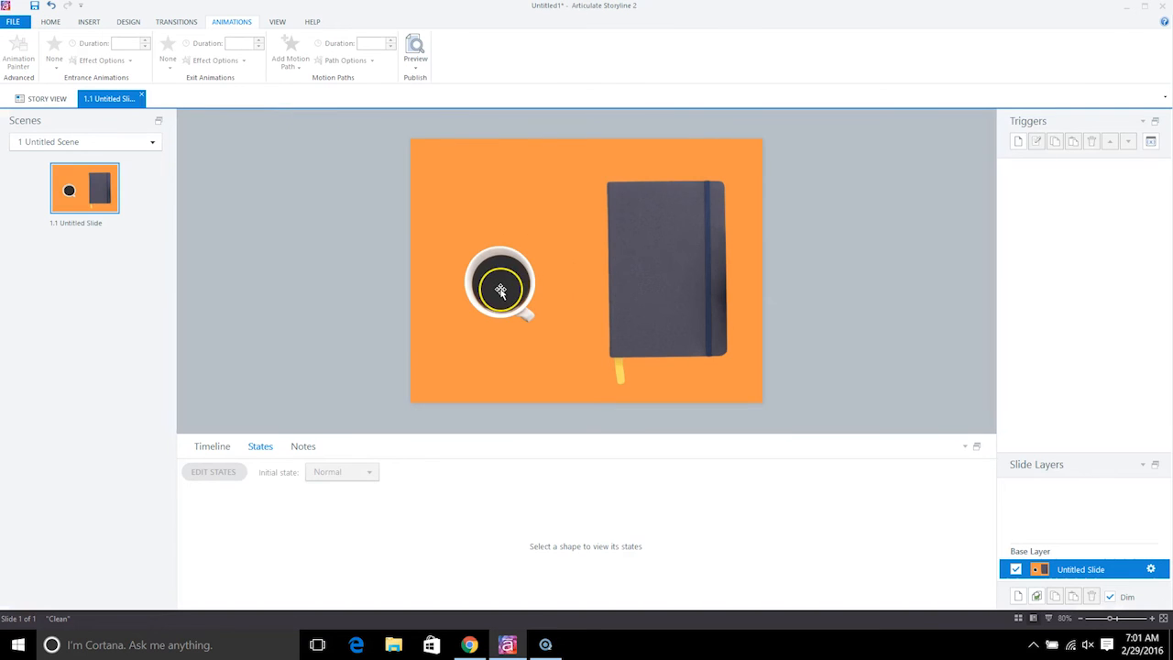
- Add a trigger to the coffee cup that changes the state of Picture 1 to Hover when the user clicks Picture 1
click(501, 290)
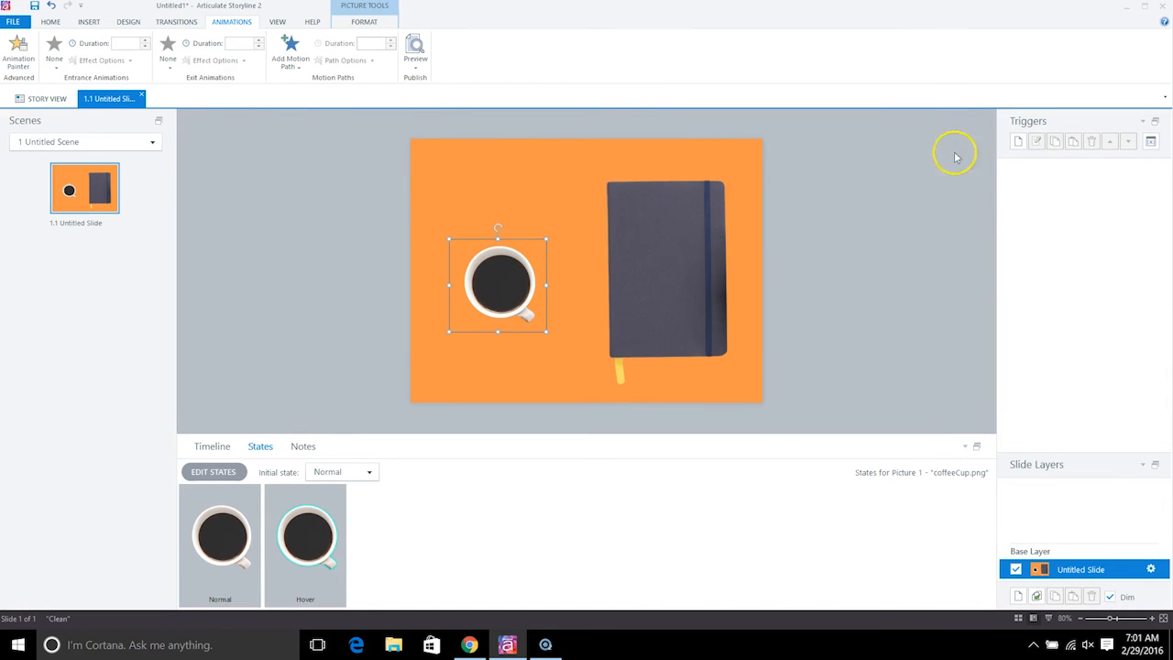
click(1017, 141)
drag(597, 230, 874, 174)
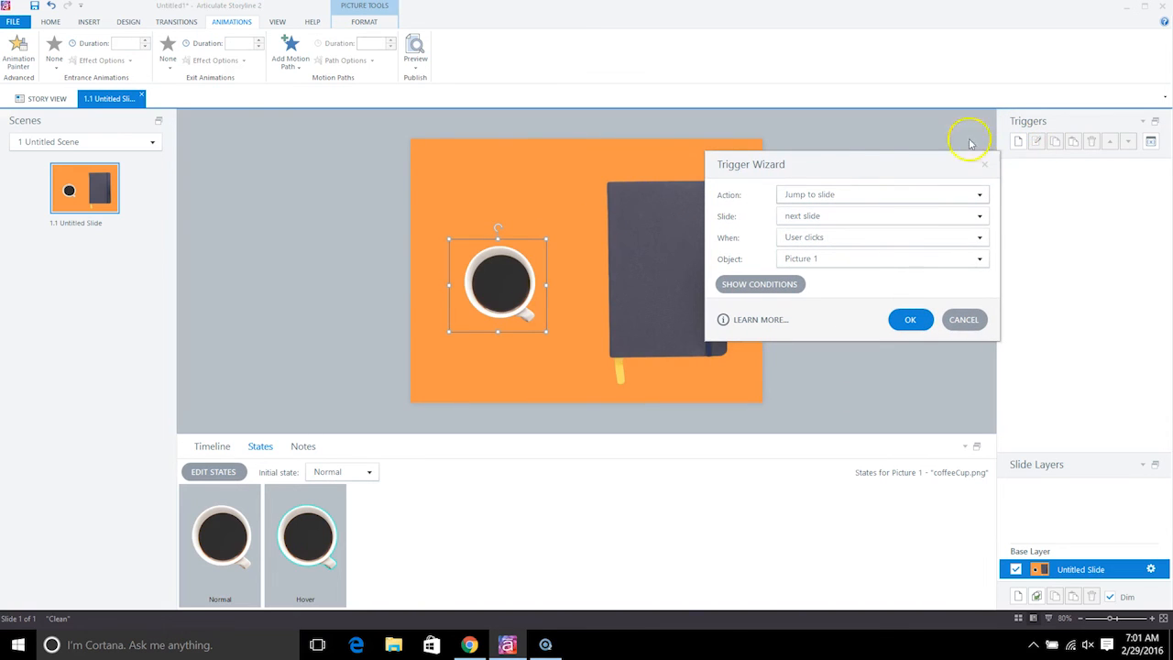
click(800, 198)
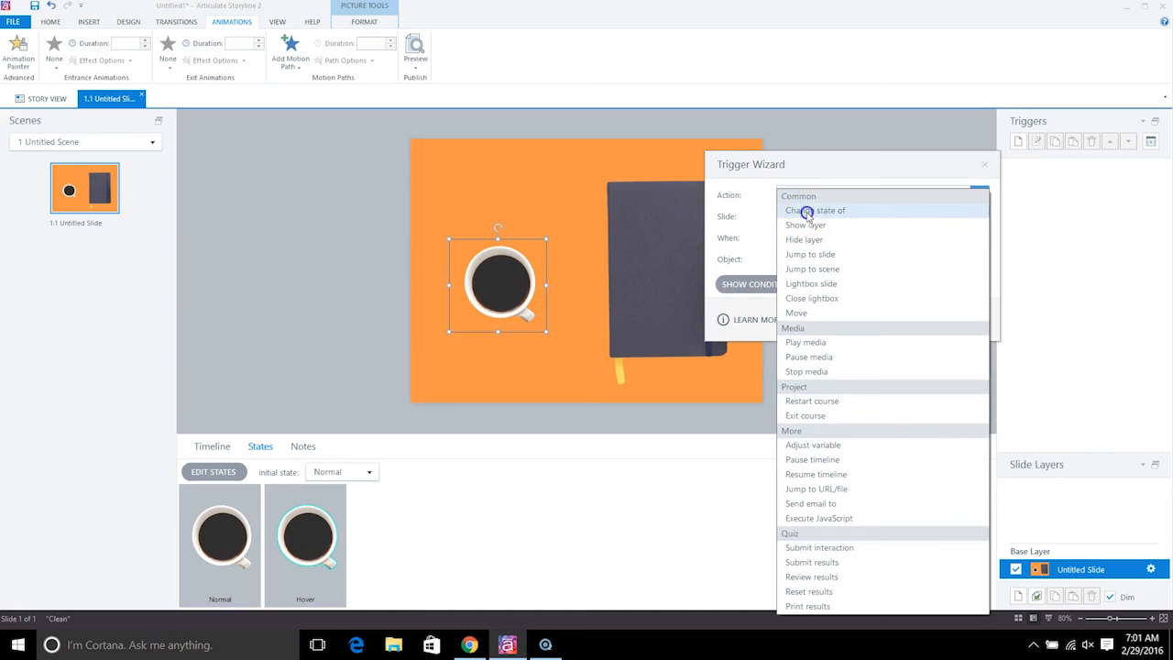
click(807, 209)
click(810, 216)
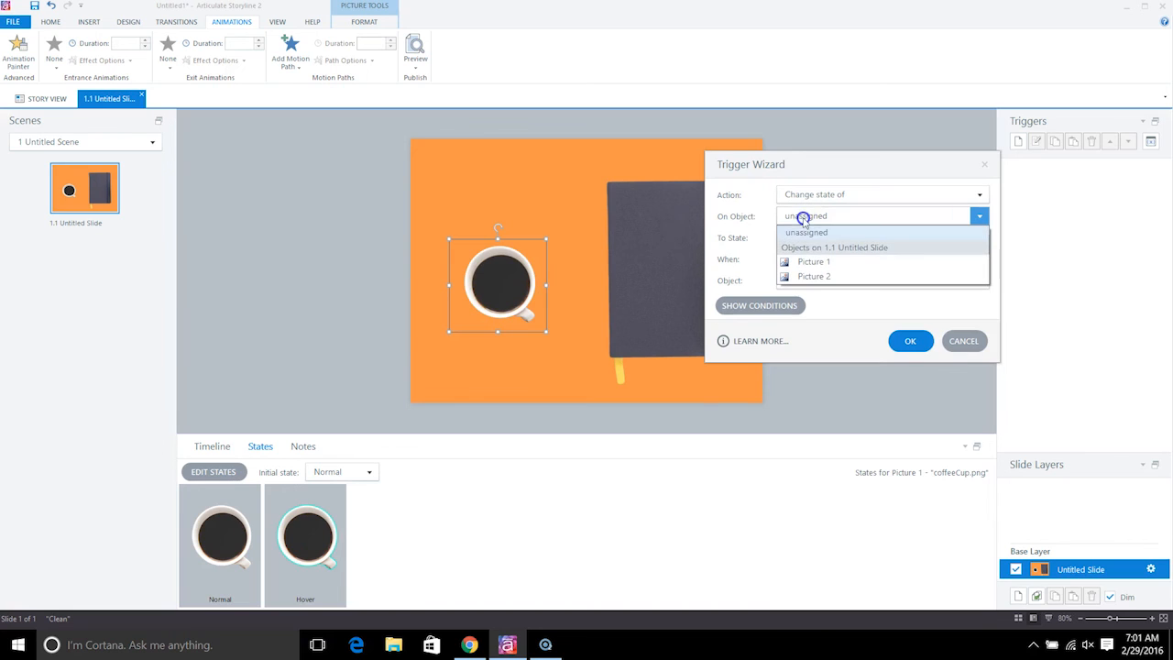
click(811, 264)
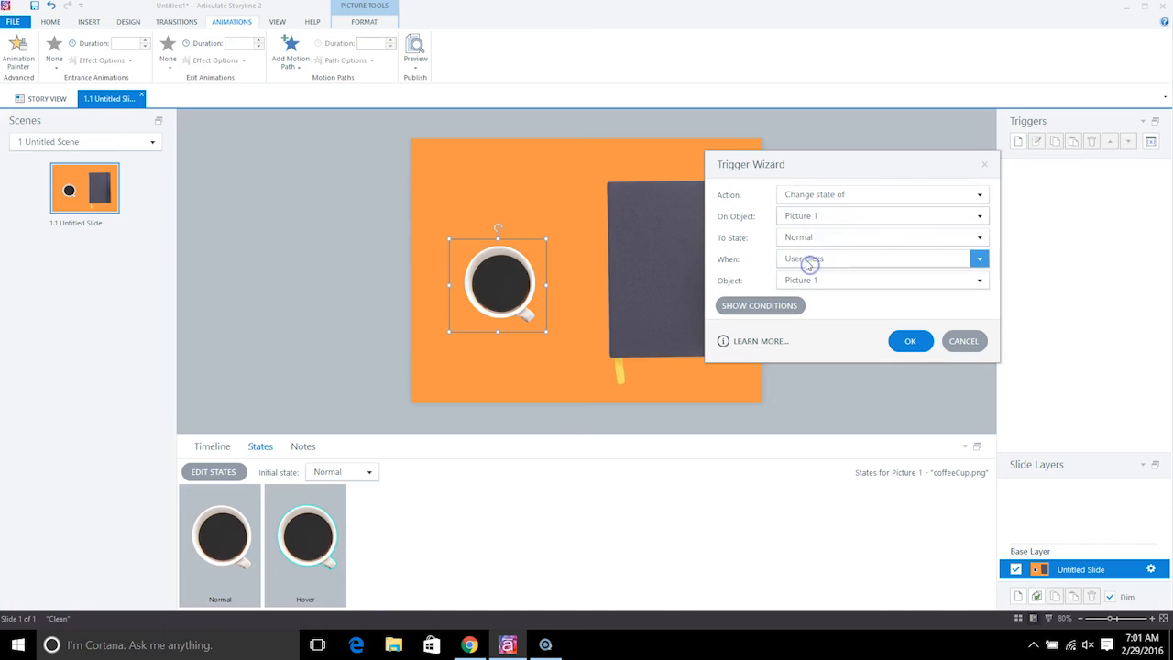
click(805, 245)
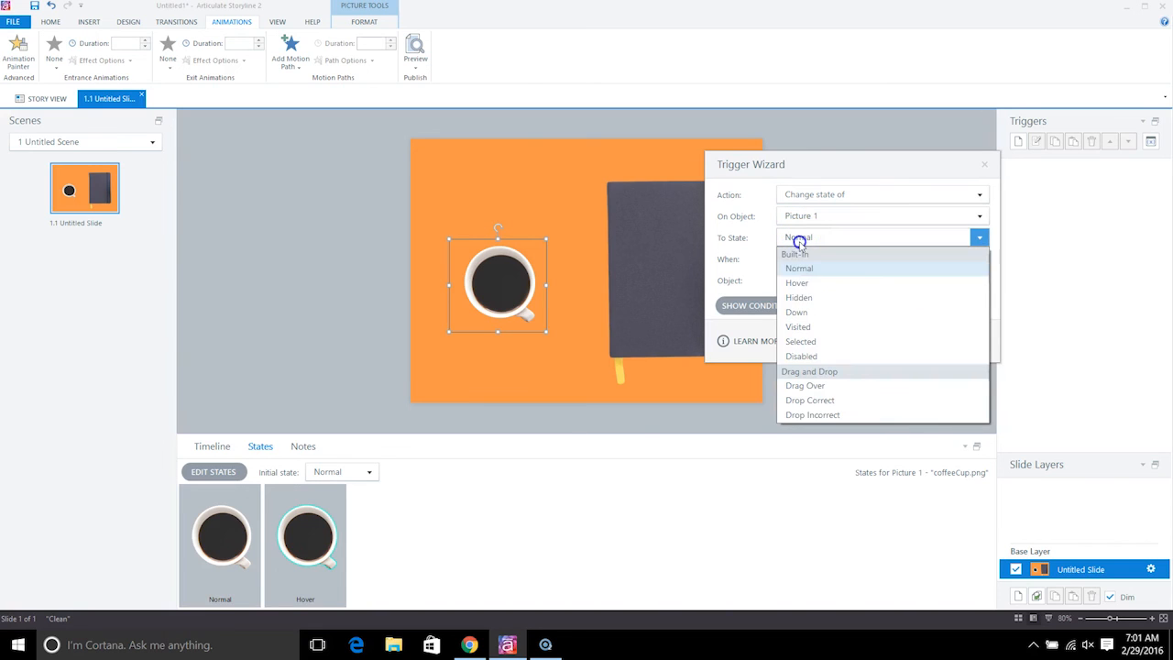
click(810, 281)
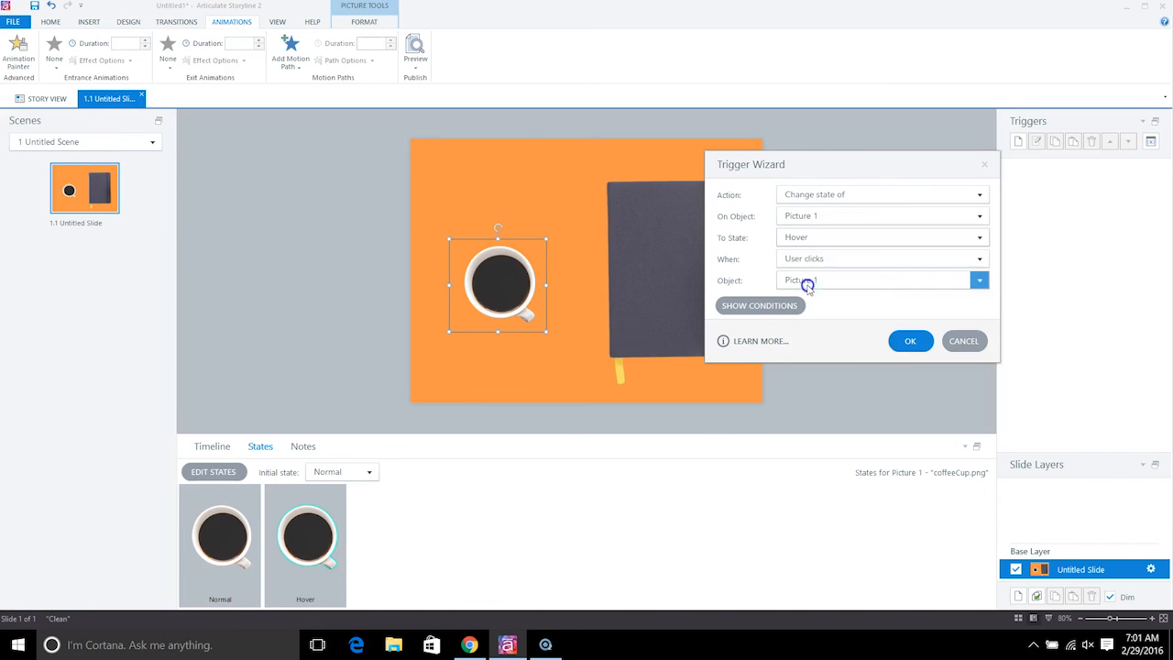
click(908, 344)
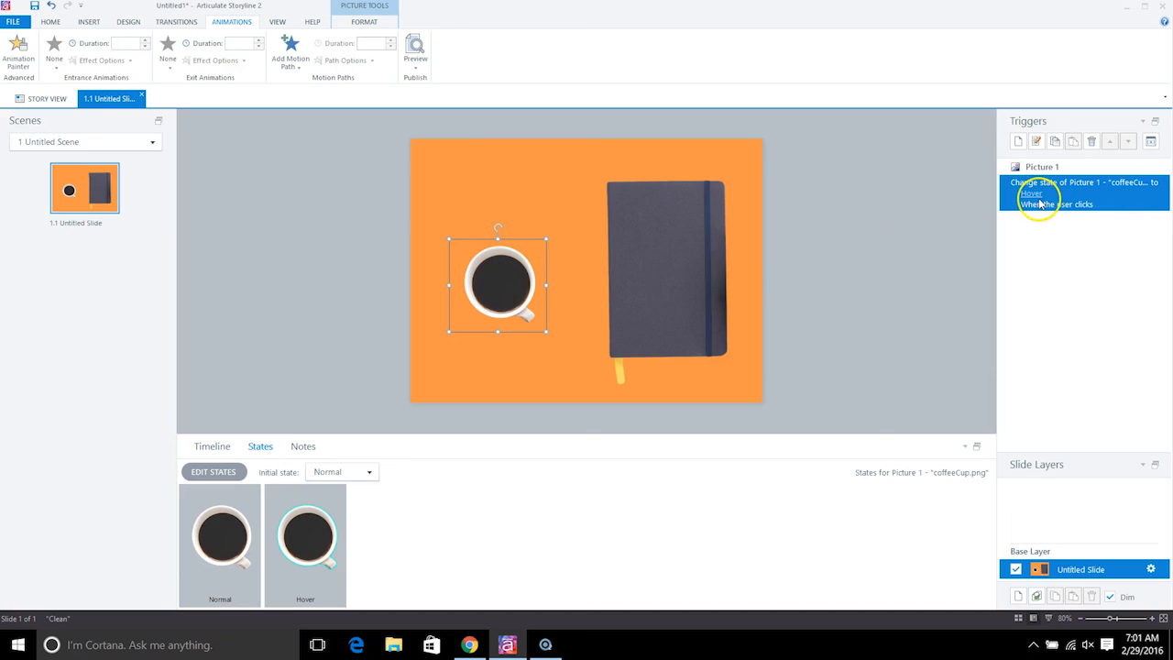
- Insert the outlined book picture book2 from the Desk folder onto the slide
click(667, 275)
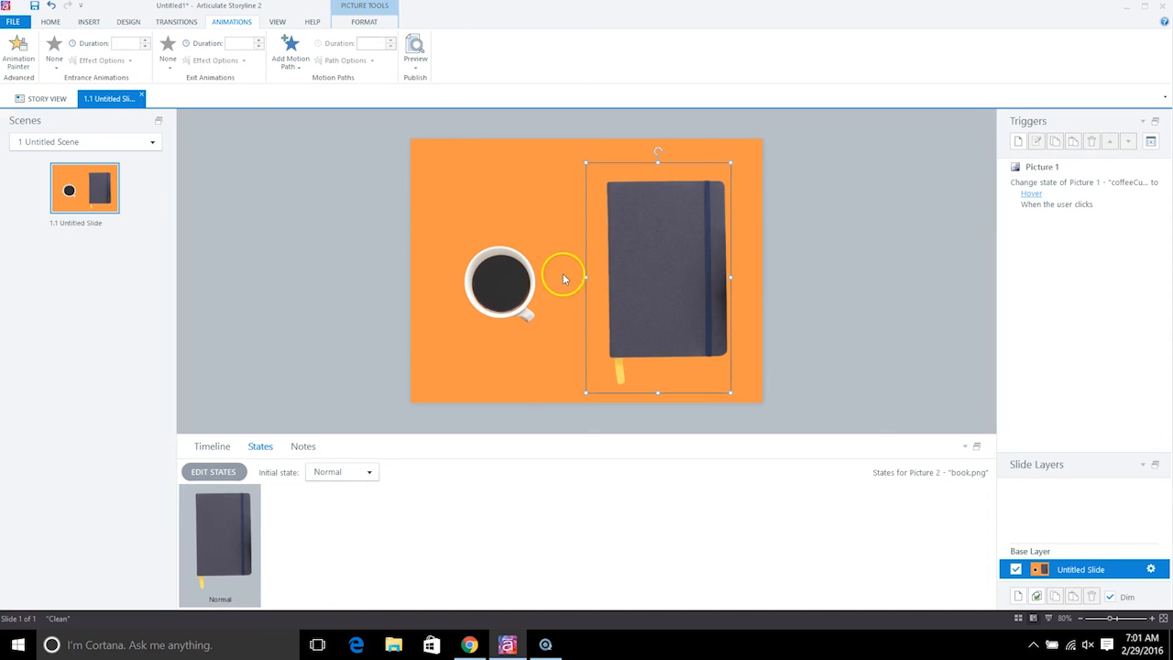
click(516, 175)
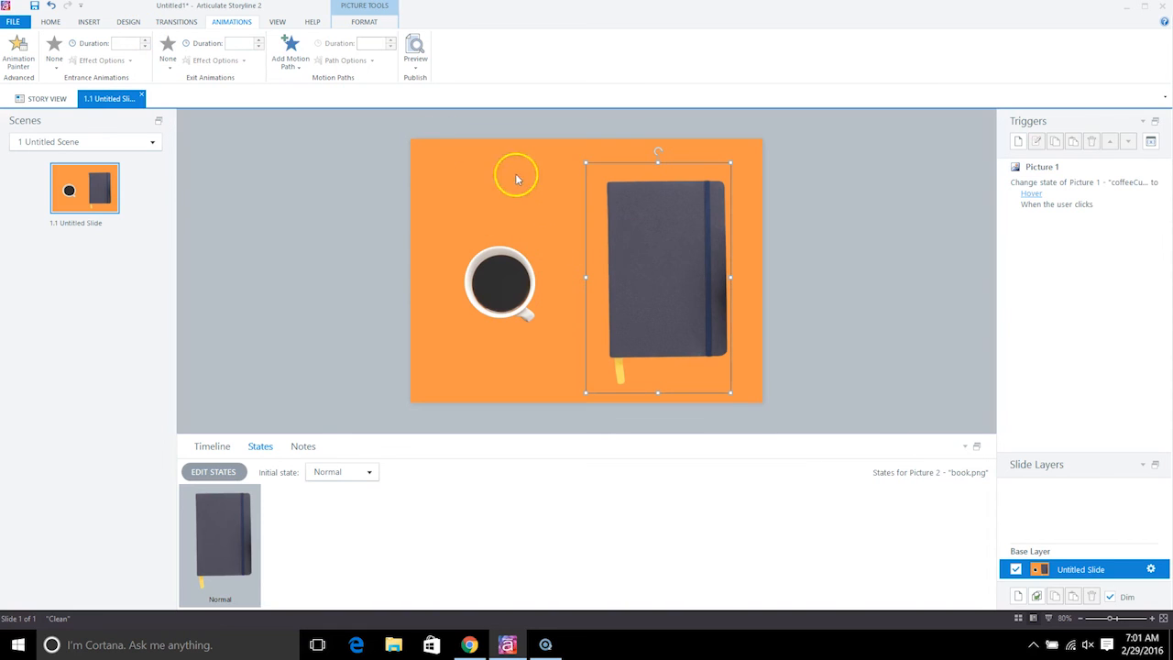
click(88, 21)
click(160, 56)
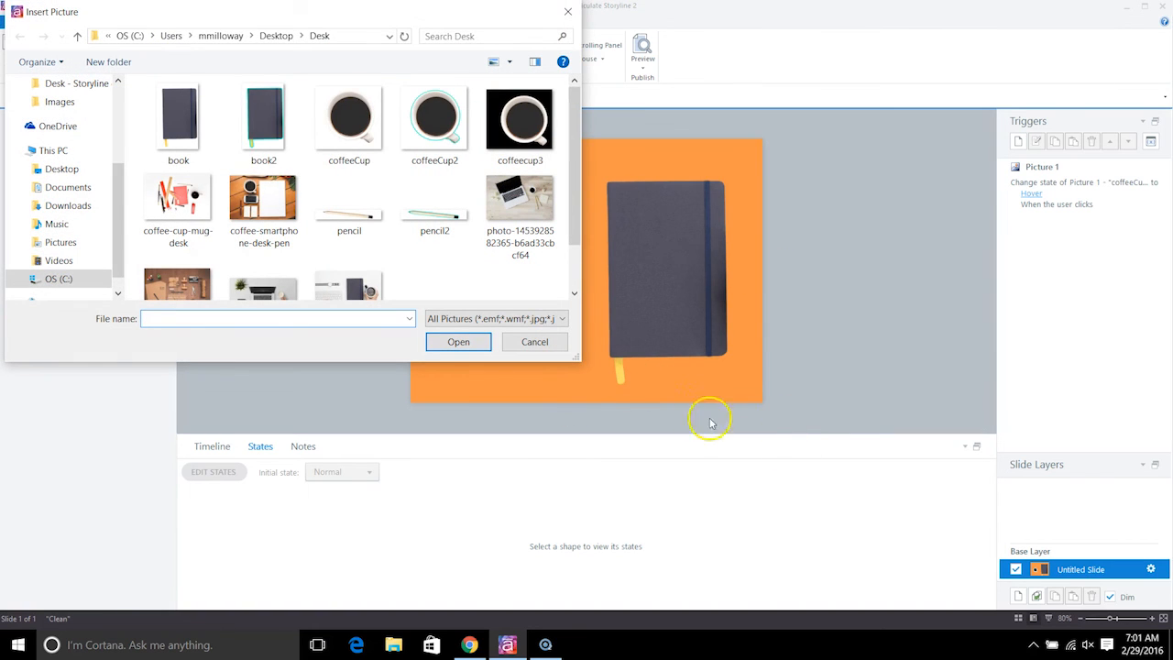
click(256, 109)
click(476, 352)
- Check the original book's size and set the outlined book's height to 470 px to match it
click(641, 283)
click(721, 276)
click(654, 265)
click(582, 257)
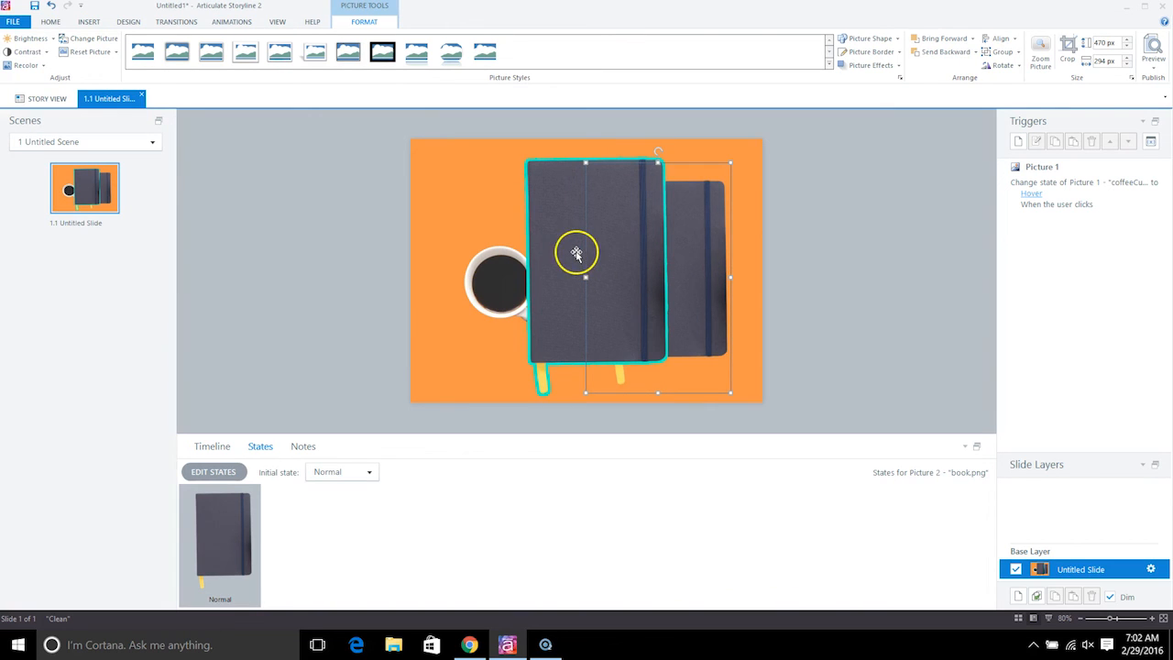
click(571, 249)
click(1104, 43)
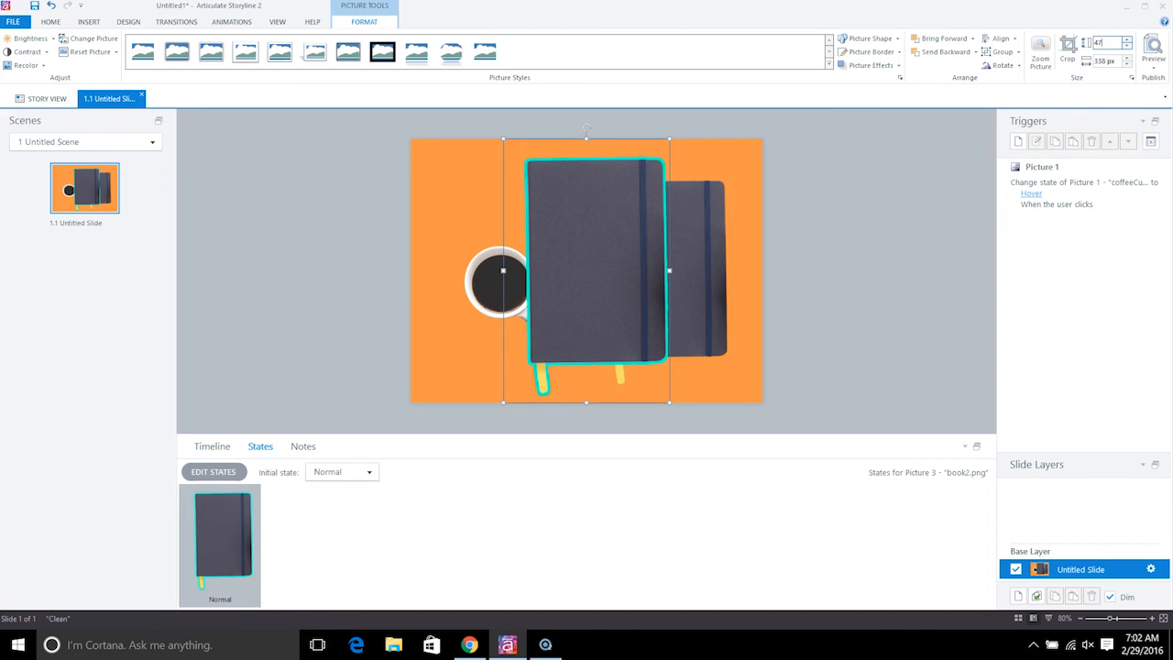
text(470)
key(Return)
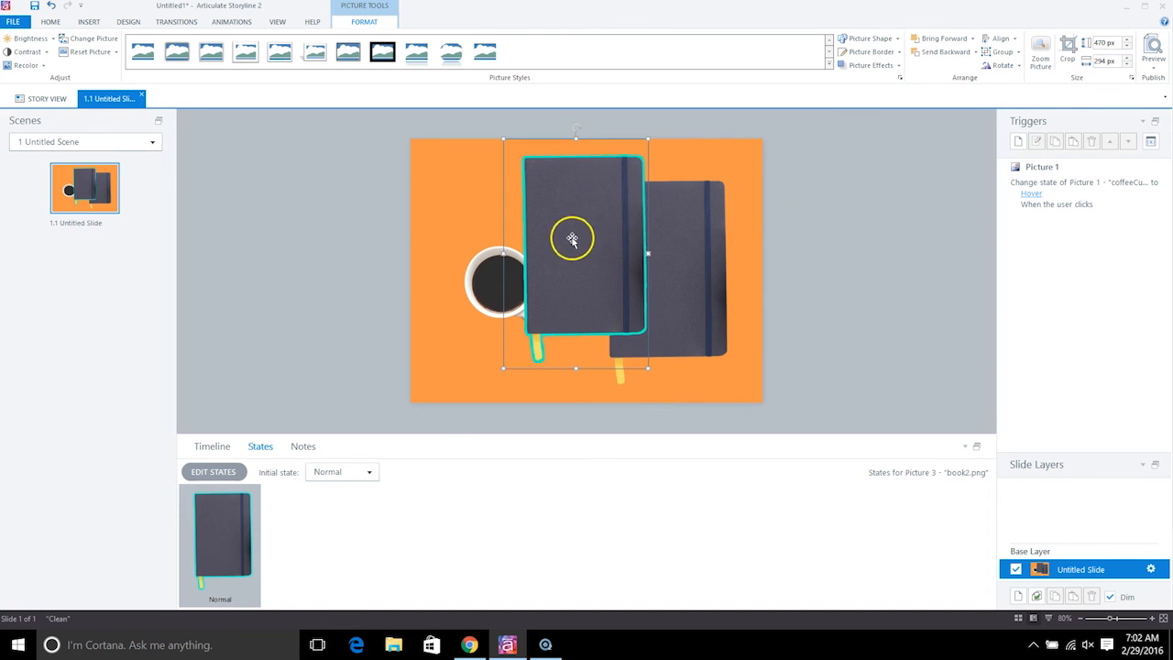
- Move the outlined book clear of the original, placing it beside it across the slide's right edge
drag(566, 230, 803, 257)
click(729, 246)
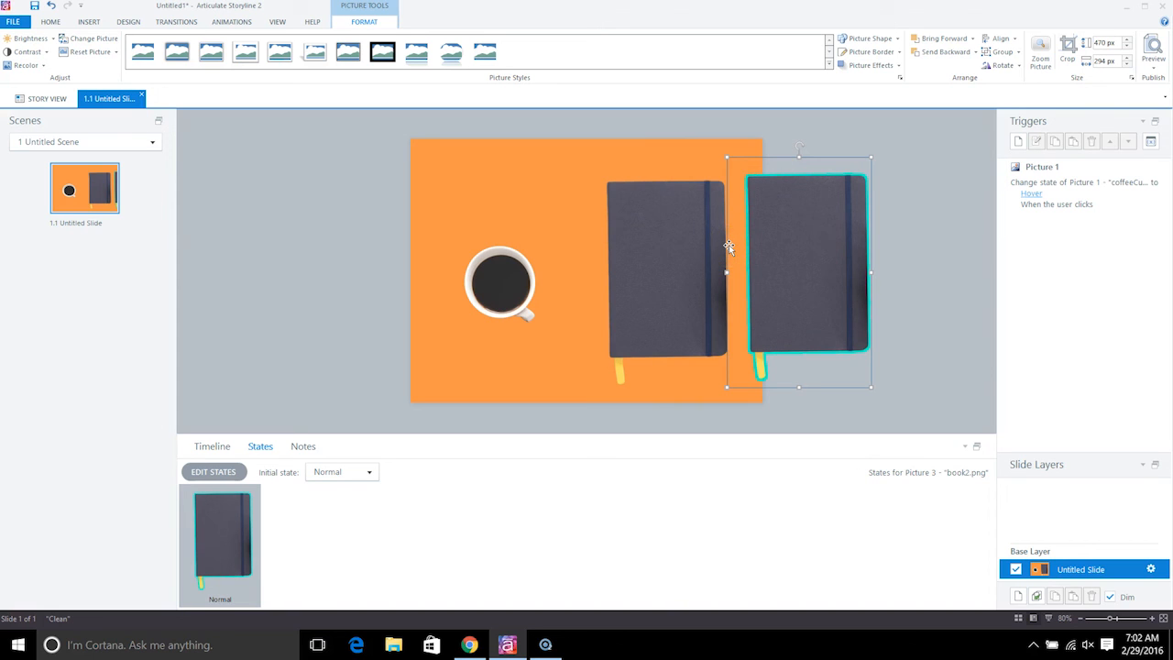
click(795, 363)
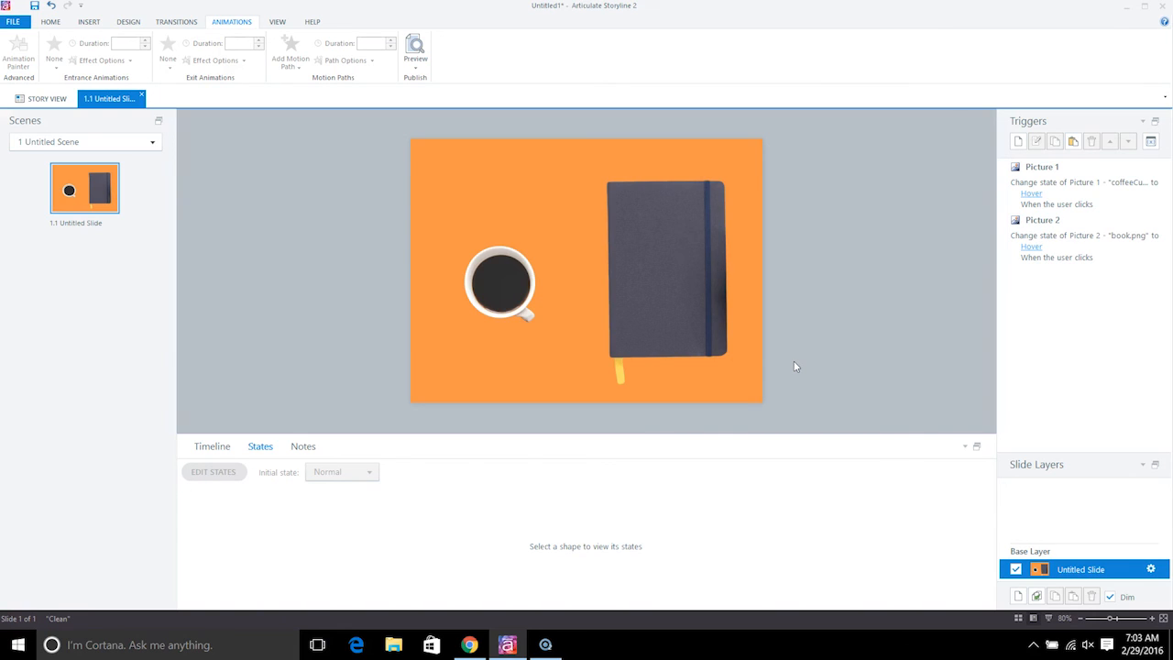
- Set the slide background's solid fill to 100% transparency and close the background formatting
right_click(567, 291)
click(637, 431)
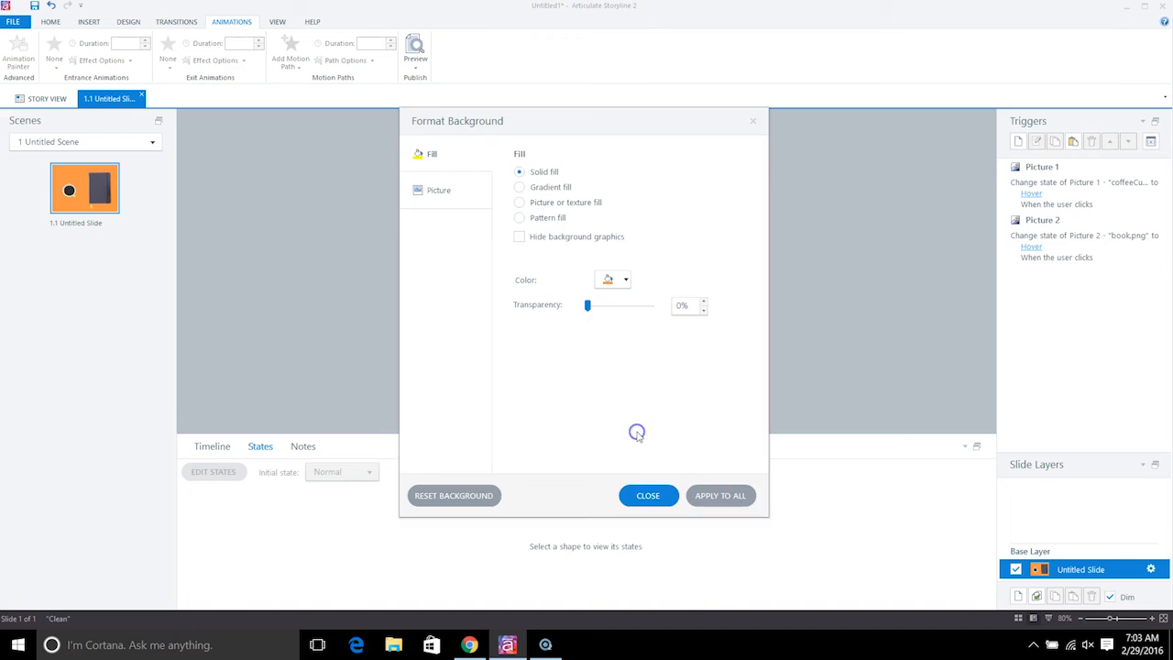
drag(614, 134, 925, 87)
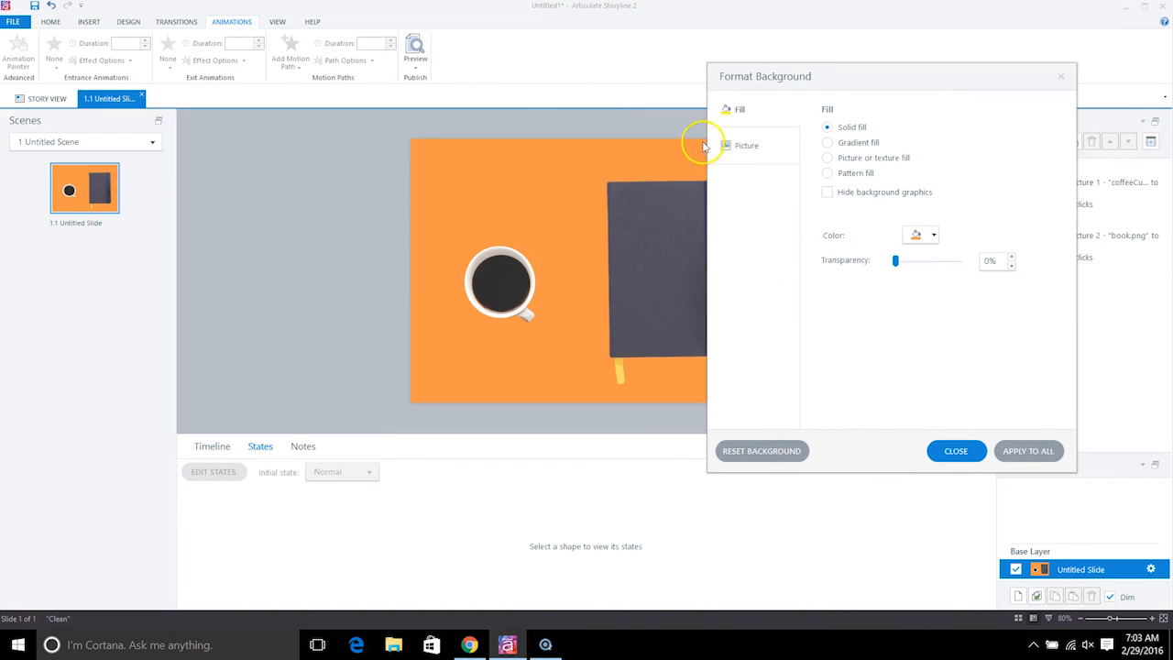
drag(895, 262, 980, 264)
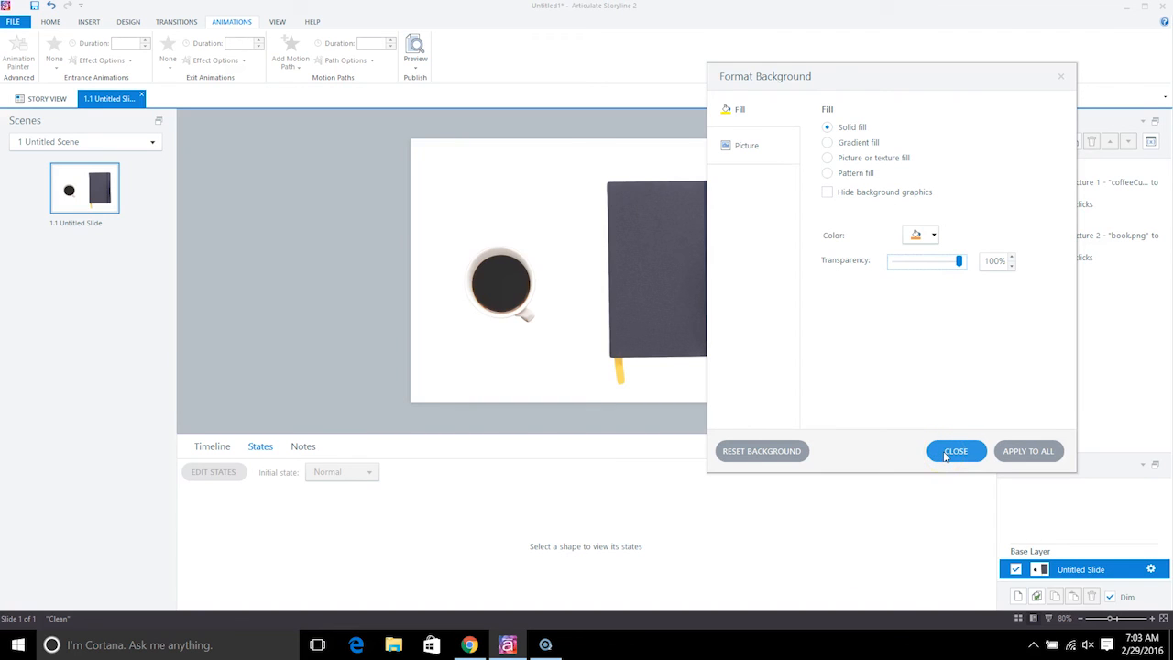
click(949, 451)
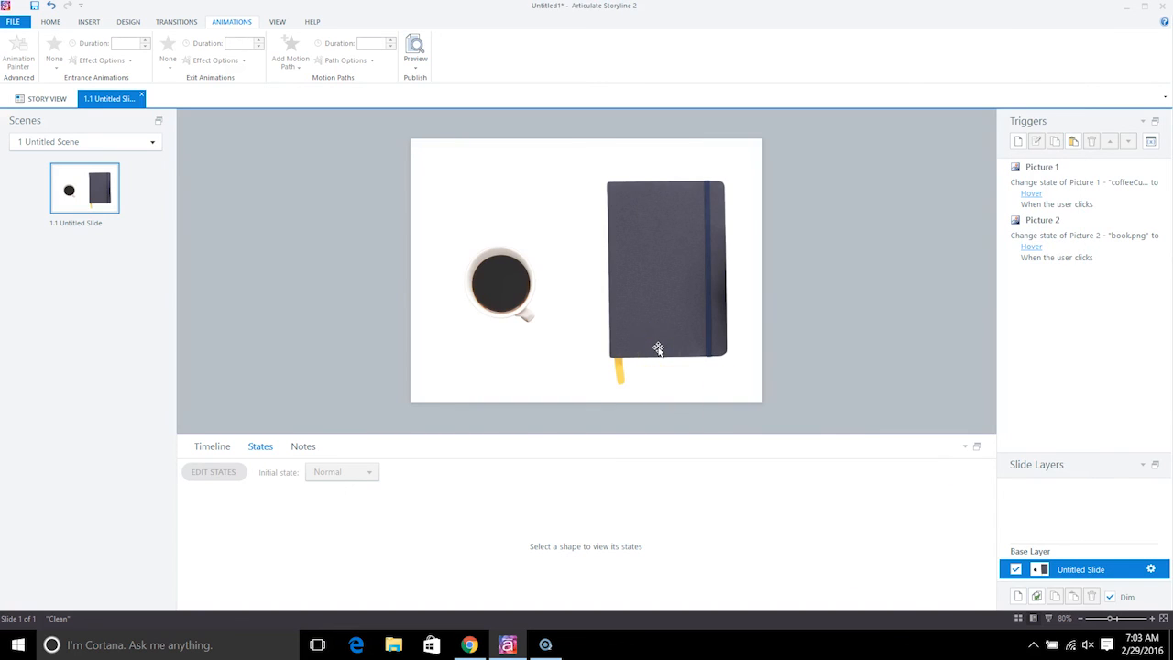